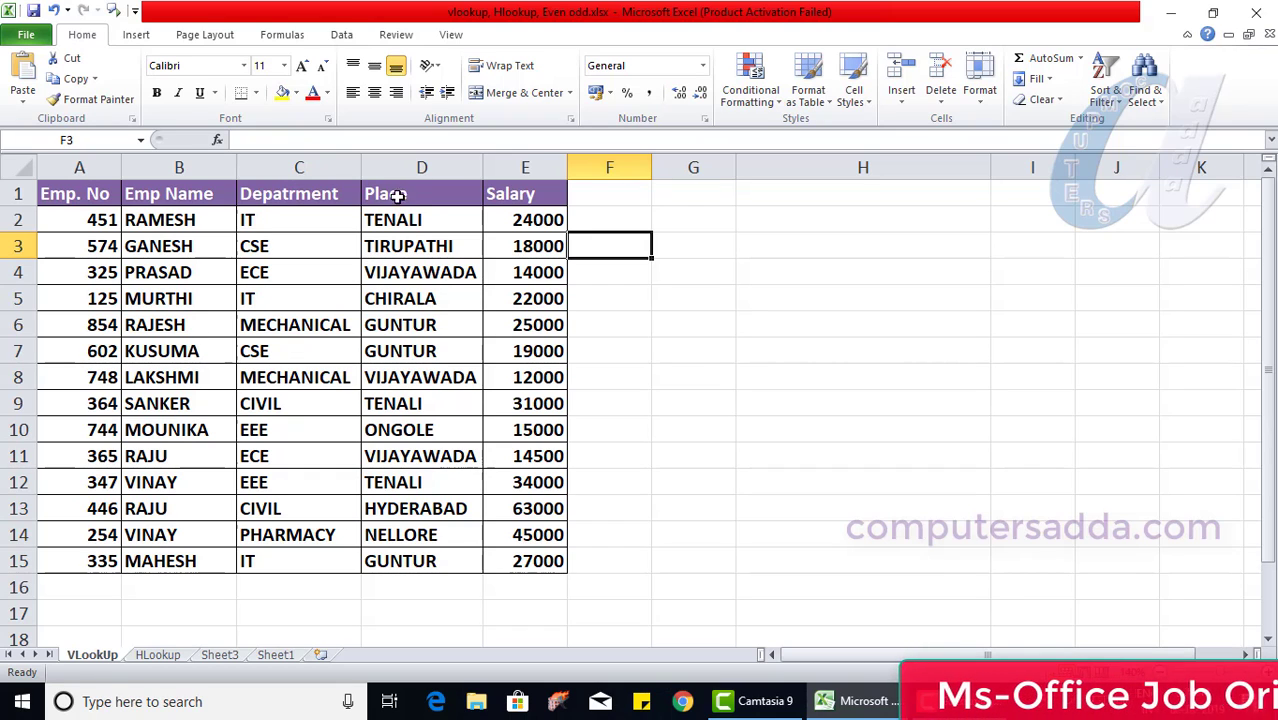
Set the font color of the Place entries in D2:D15 to white so they blend into the sheet.
left_click_drag(398, 219, 400, 560)
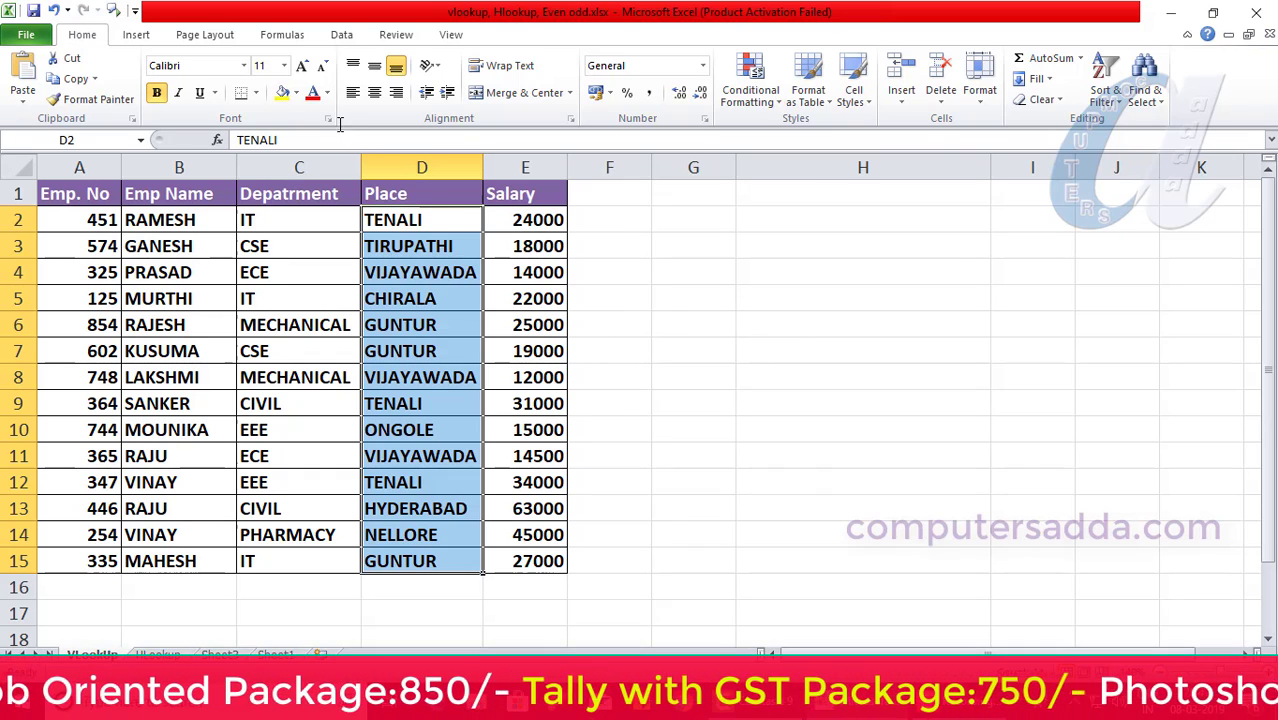
left_click(328, 93)
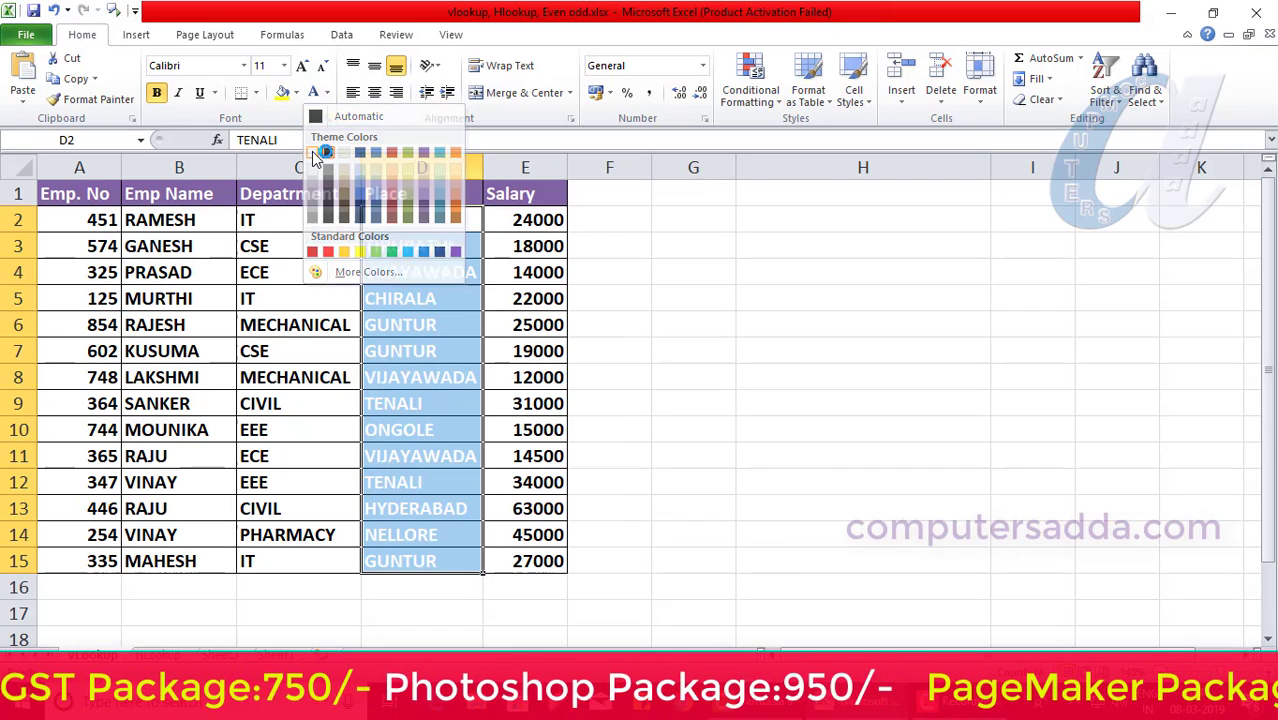
left_click(326, 152)
left_click(765, 249)
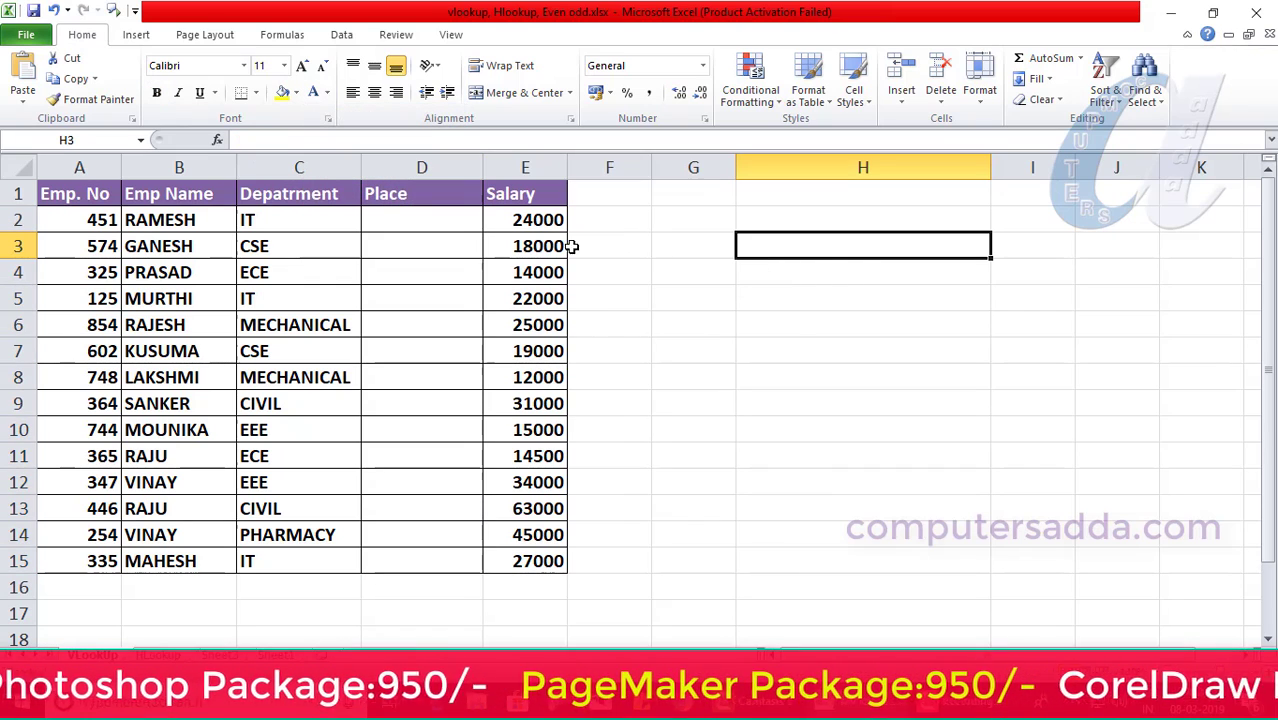
Fill the Place cells D2:D15 with the red theme color, and undo both the fill and the white font color.
left_click_drag(422, 220, 413, 558)
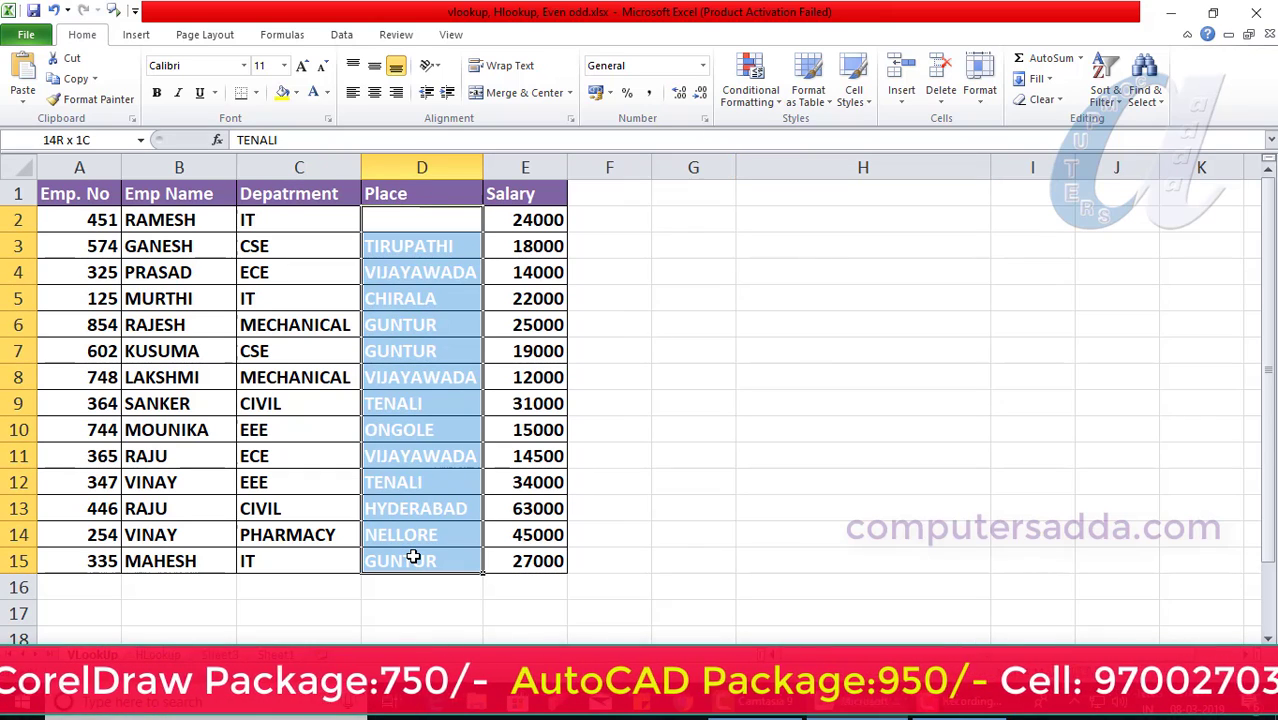
left_click_drag(413, 558, 413, 558)
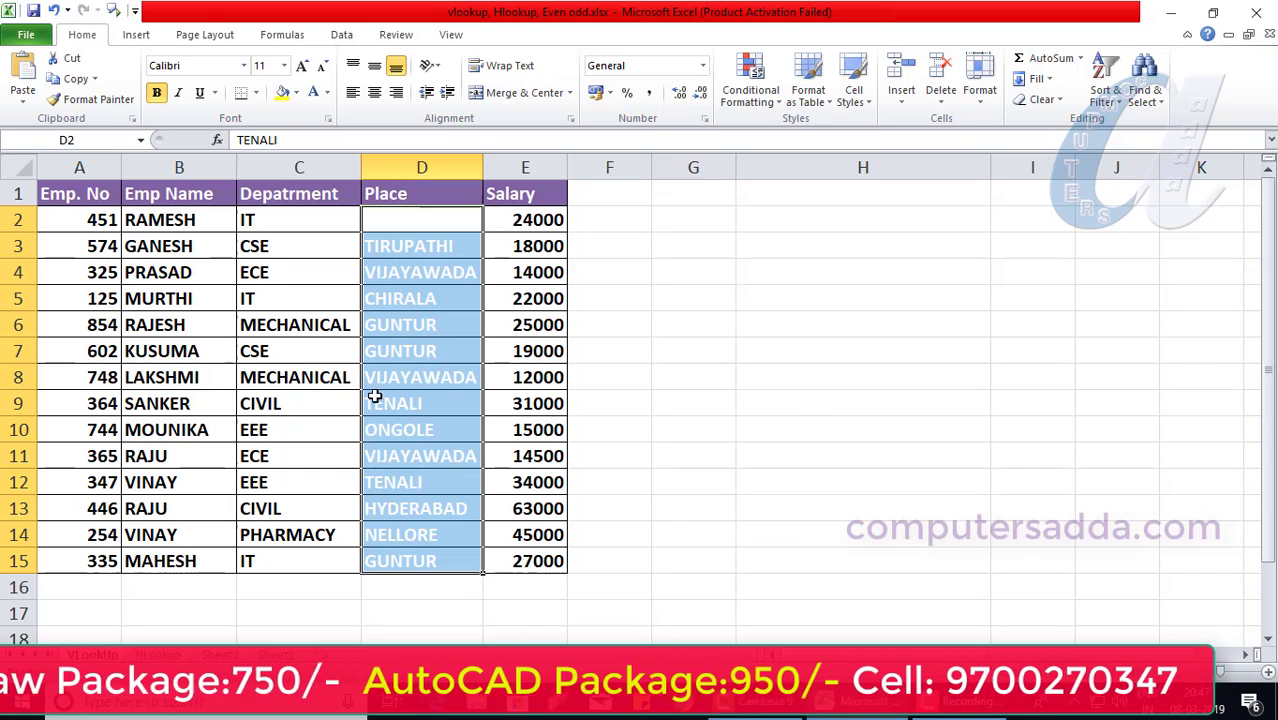
left_click(297, 92)
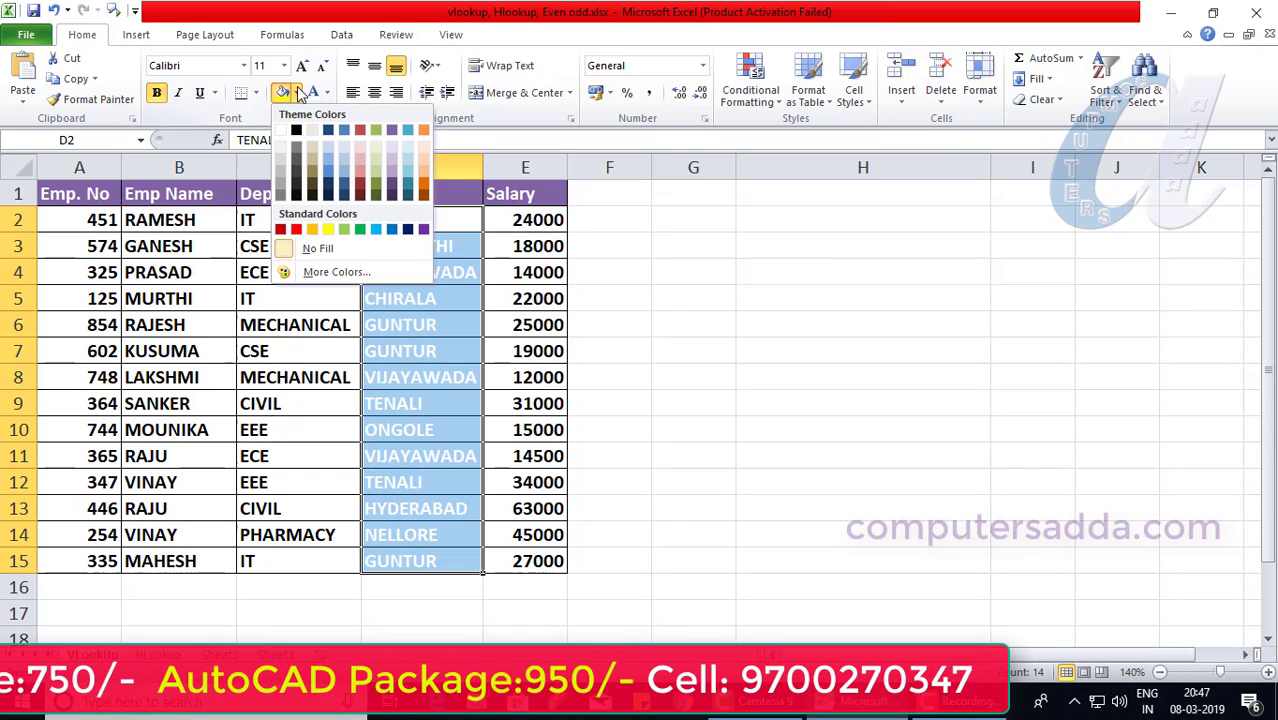
left_click(360, 134)
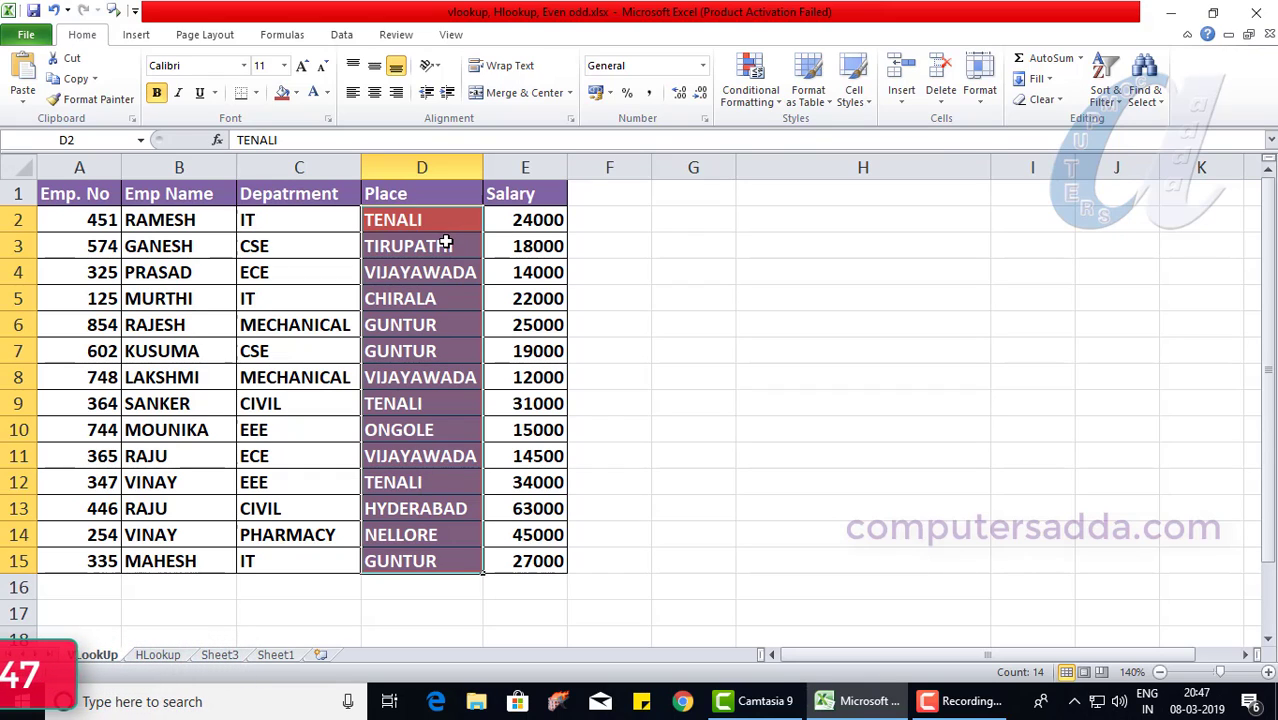
key("ctrl+z")
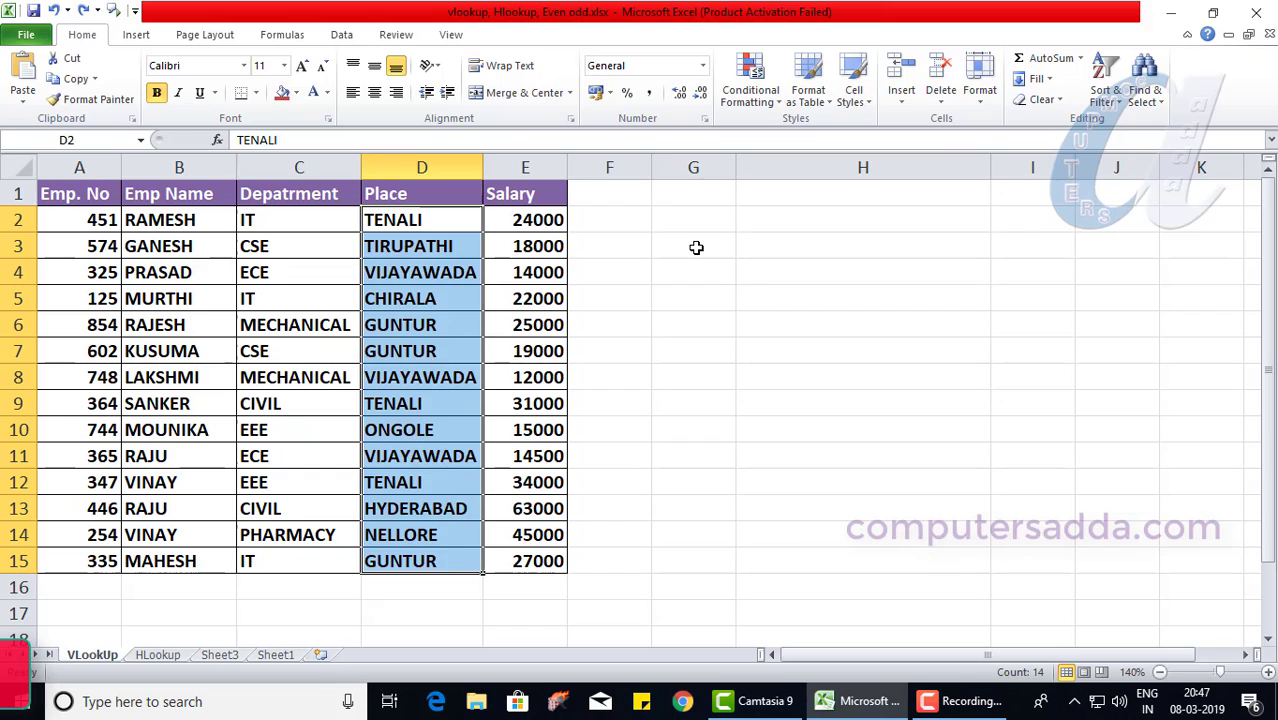
left_click(812, 268)
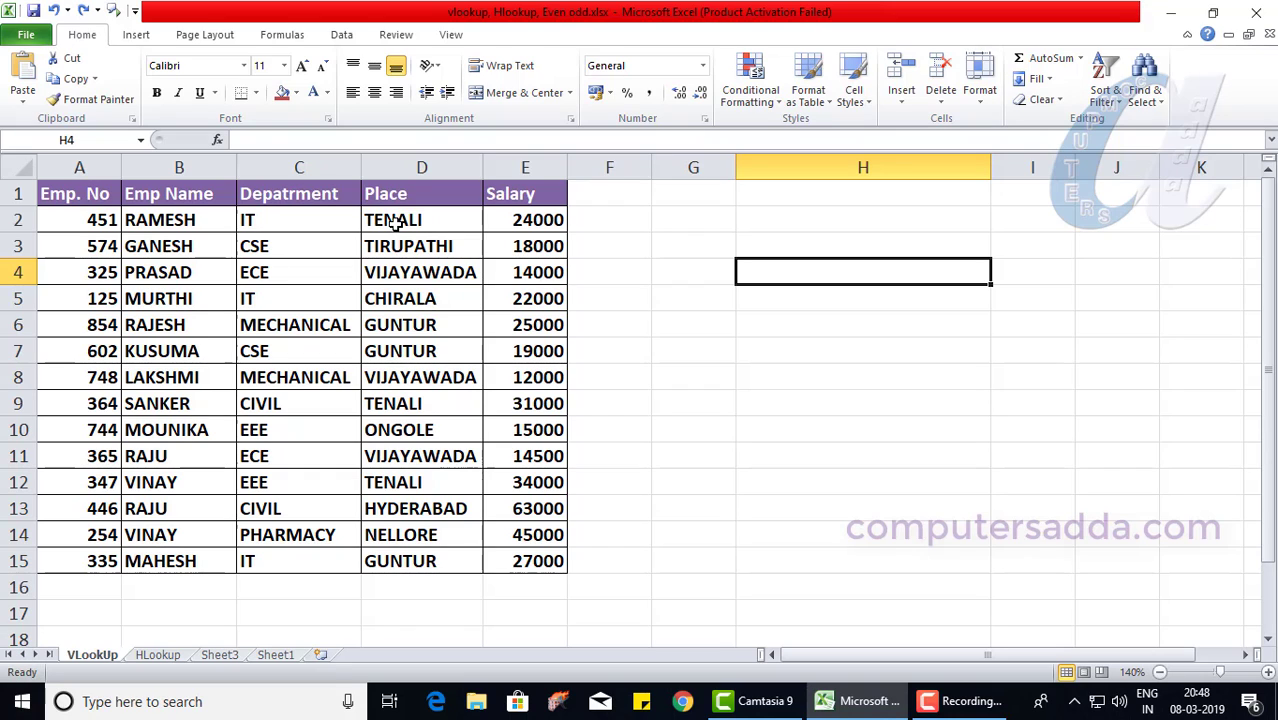
Hide the Place and Salary values in D2:E15 by applying the custom number format ;;;.
left_click_drag(405, 225, 522, 561)
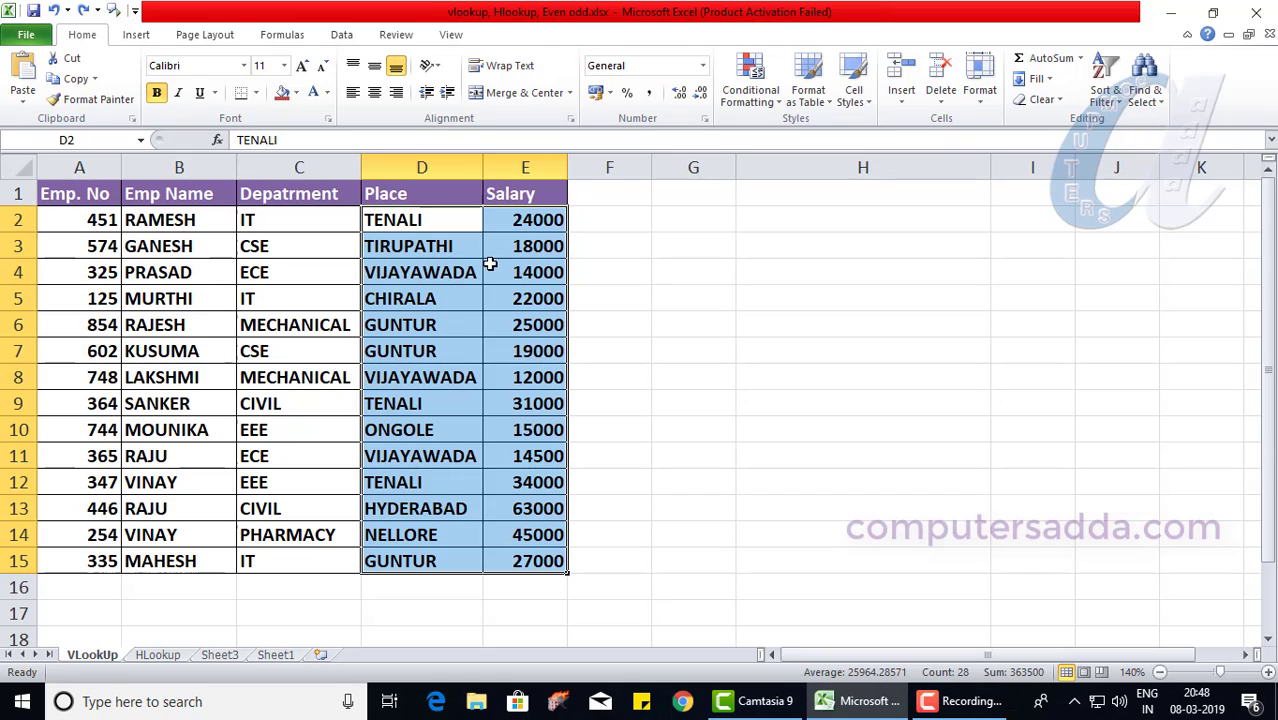
right_click(445, 324)
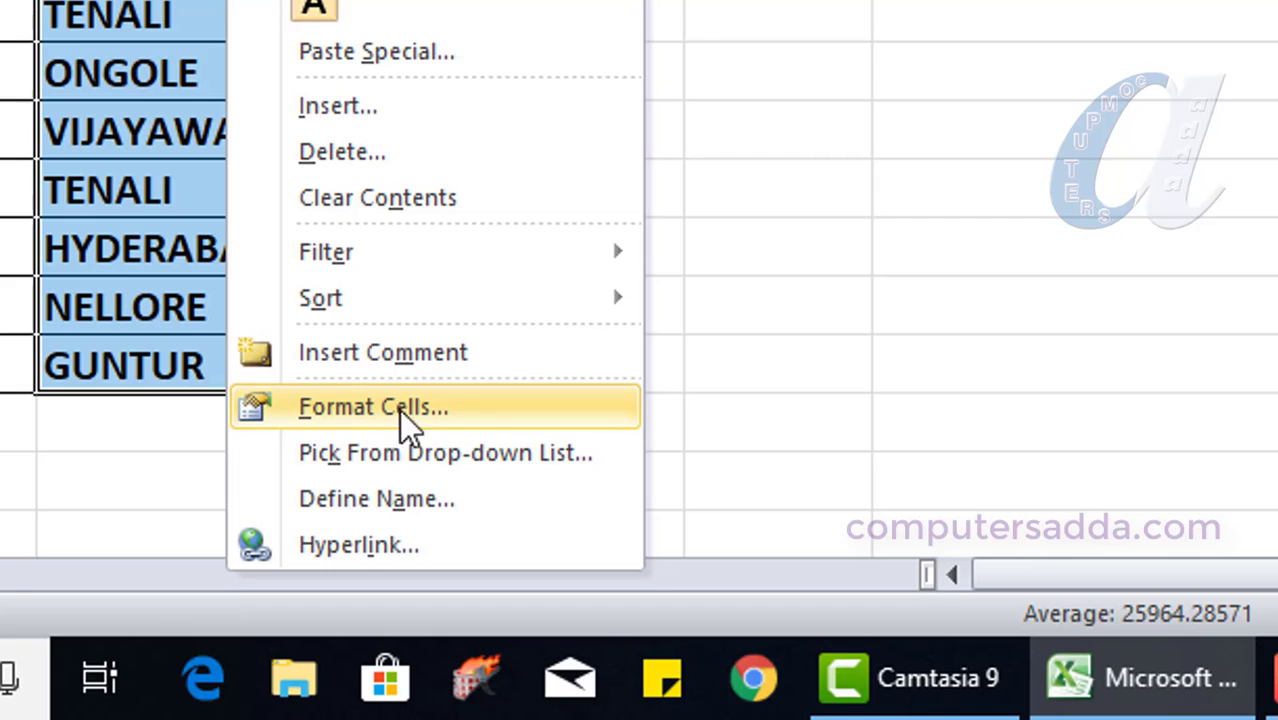
left_click(467, 412)
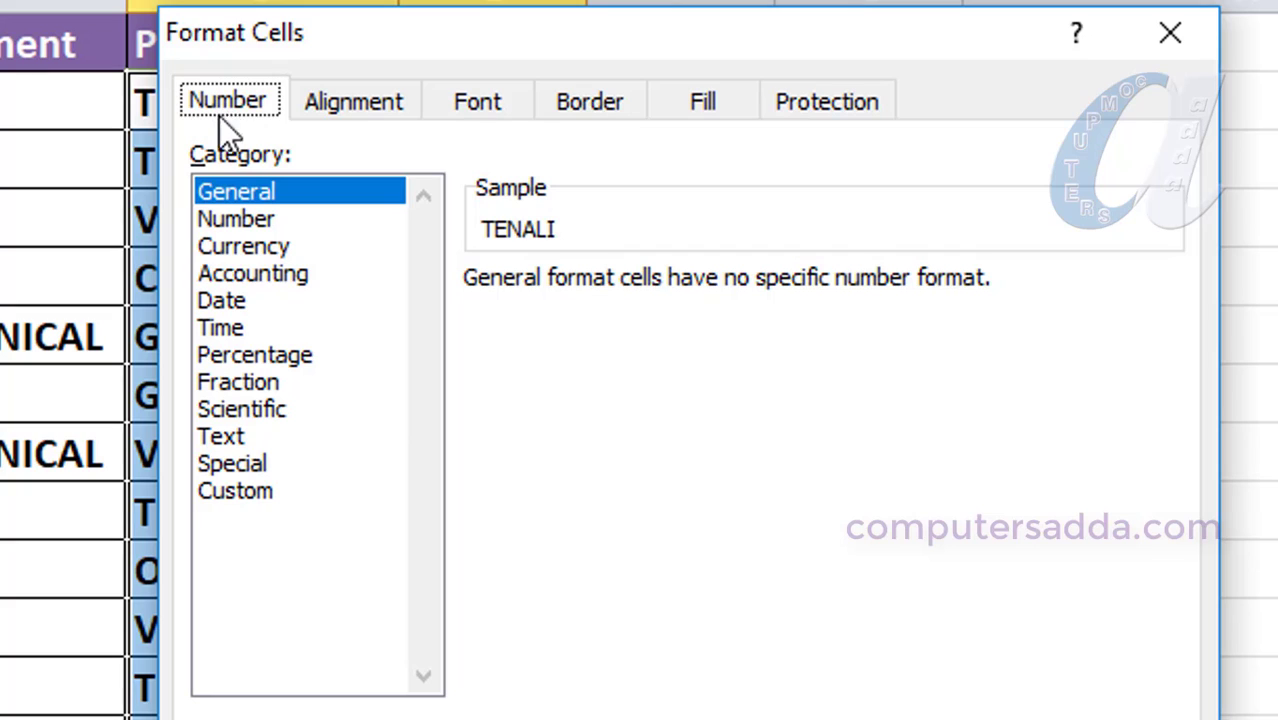
left_click(230, 494)
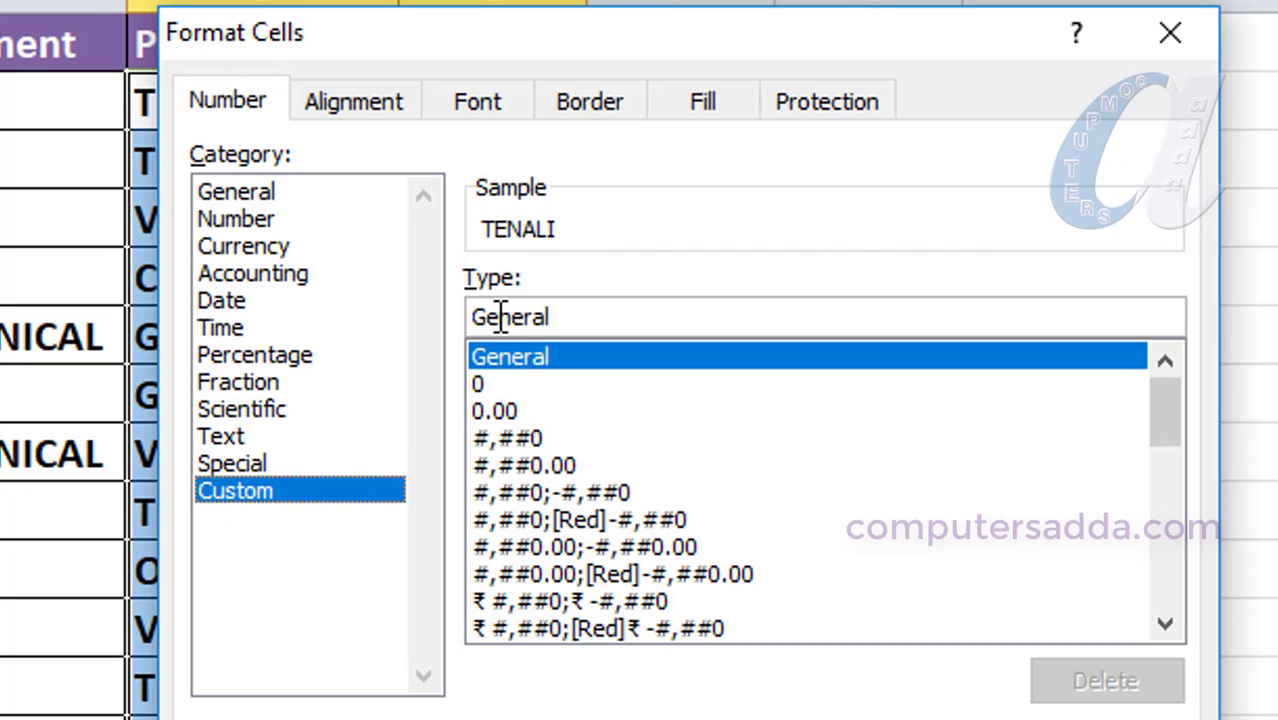
left_click(578, 316)
key("BackSpace")
key("BackSpace")
key("BackSpace")
key("BackSpace")
key("BackSpace")
key("BackSpace")
key("BackSpace")
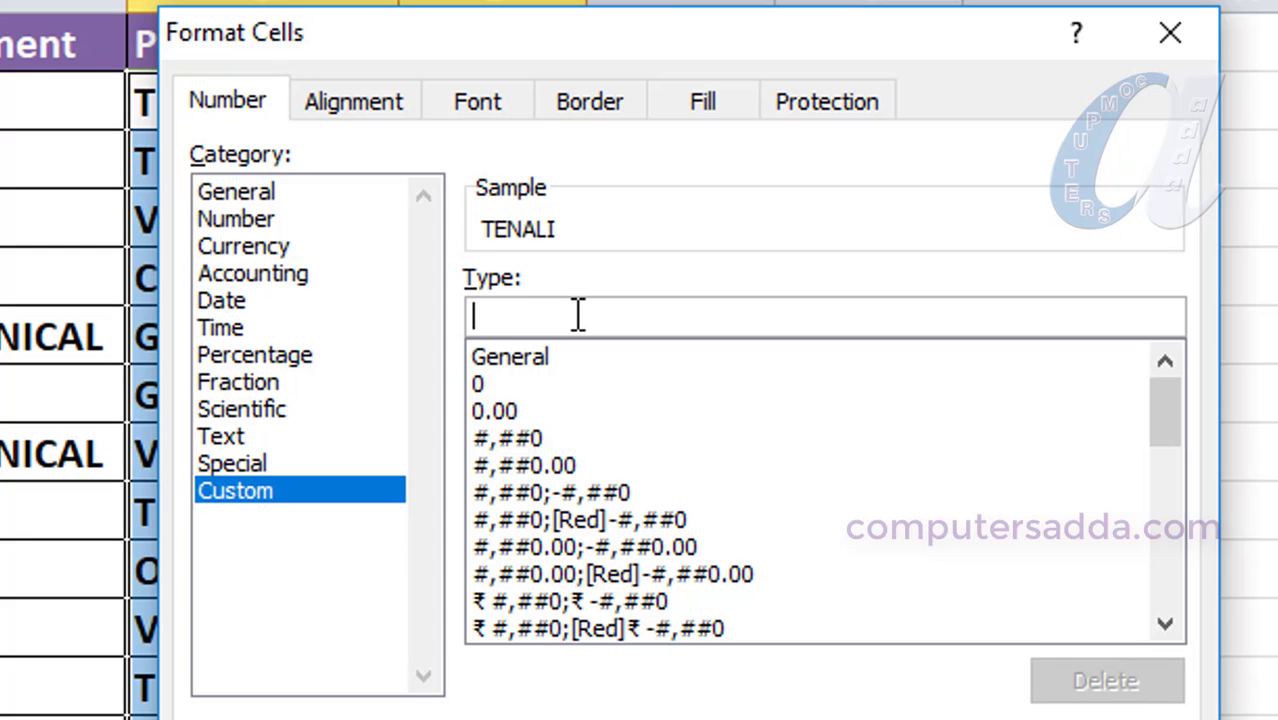
type(";;;")
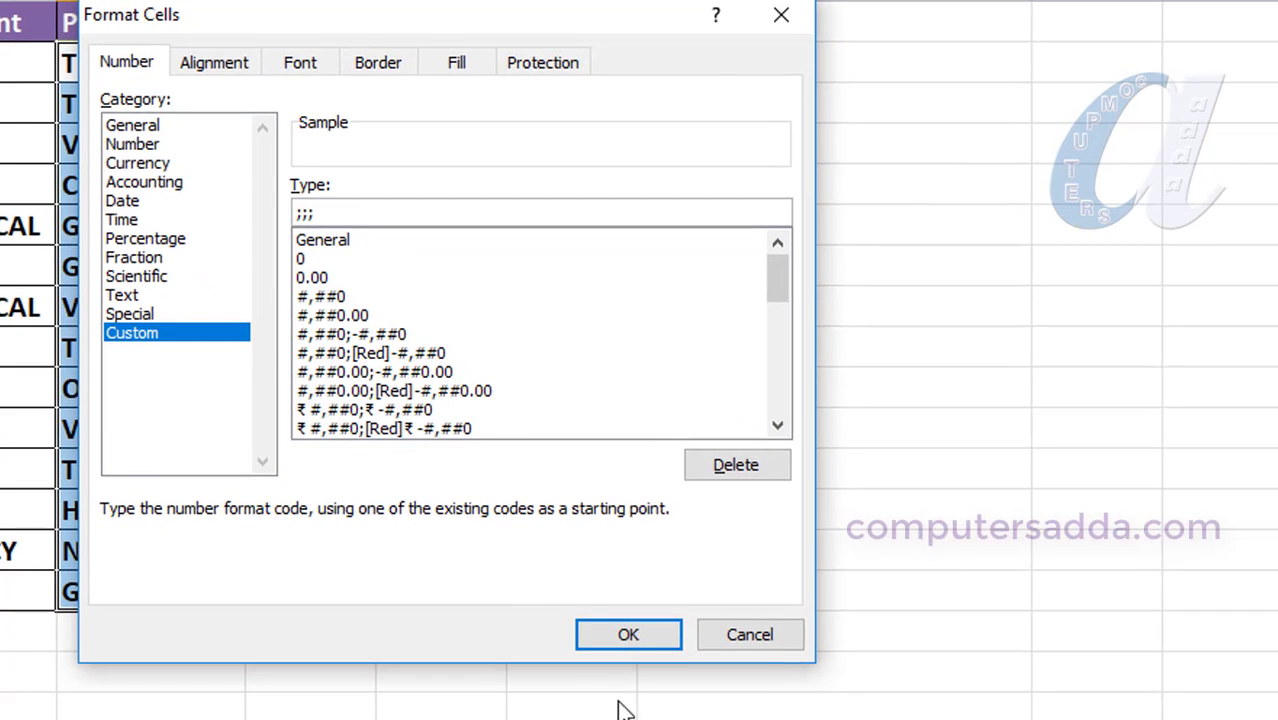
left_click(630, 634)
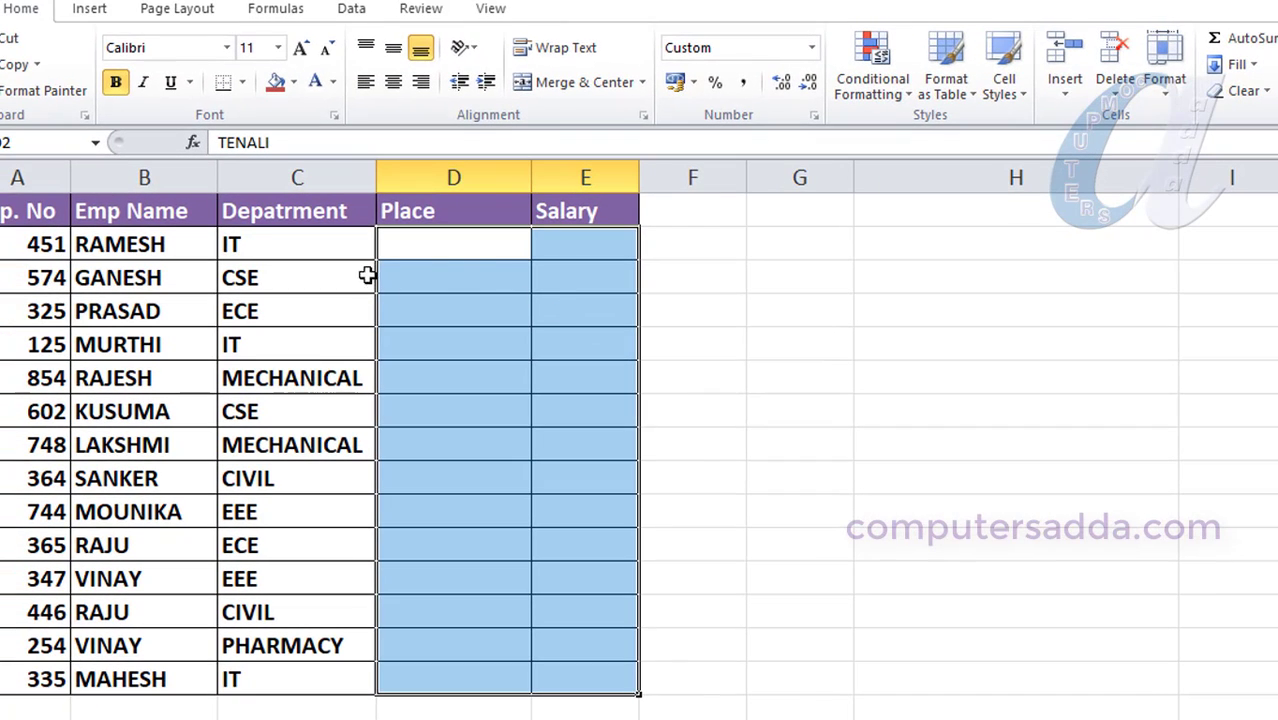
left_click(1013, 491)
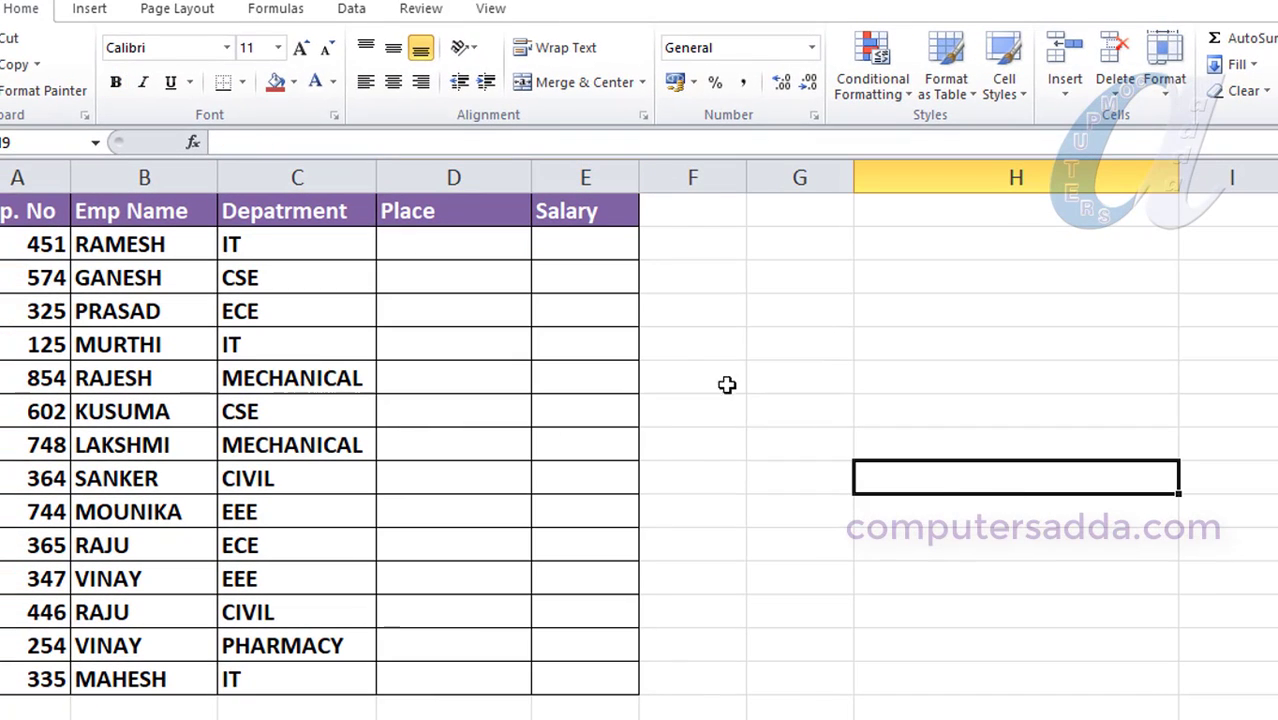
Fill the Place and Salary cells D2:E15 with standard red to test whether the values stay hidden.
left_click_drag(451, 253, 608, 674)
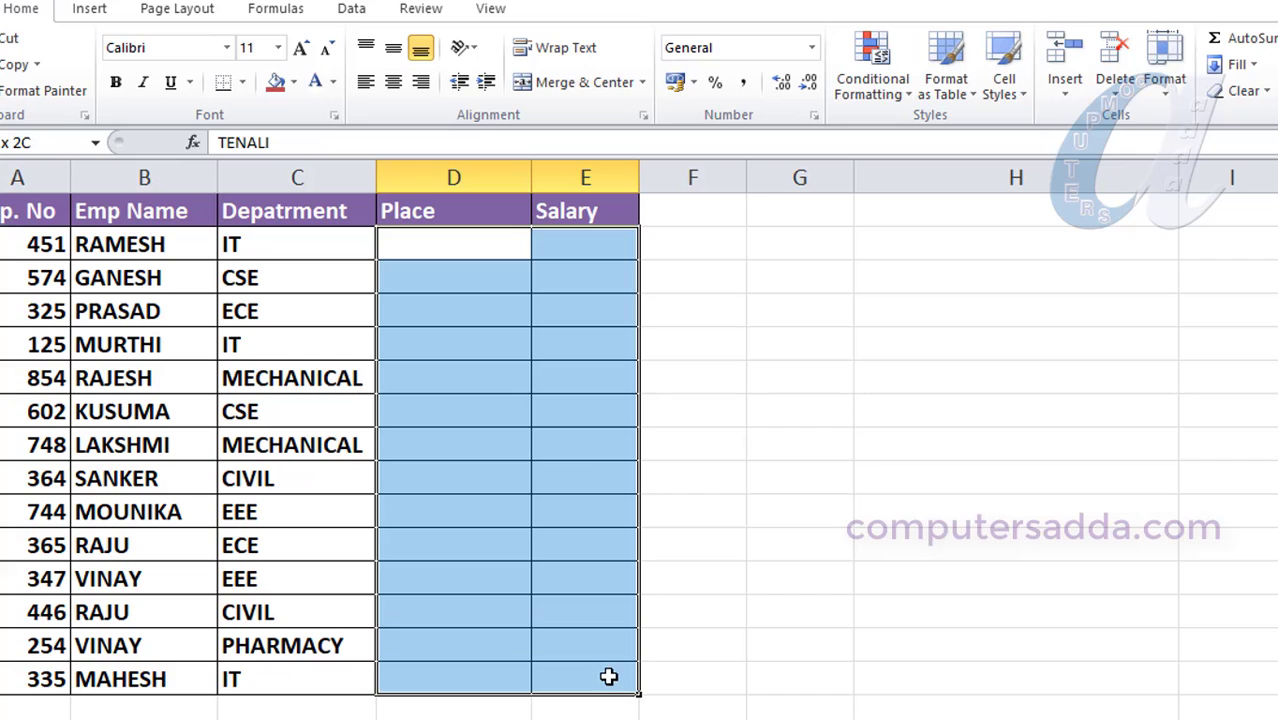
left_click(293, 83)
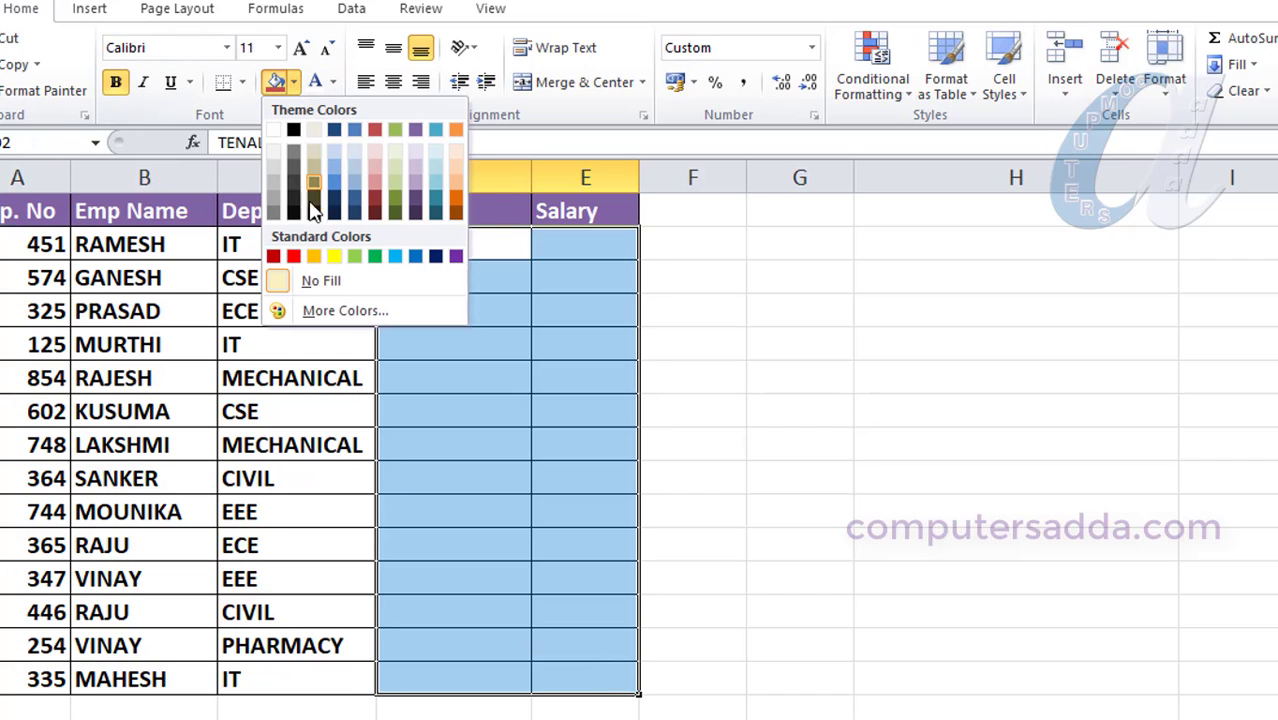
left_click(295, 259)
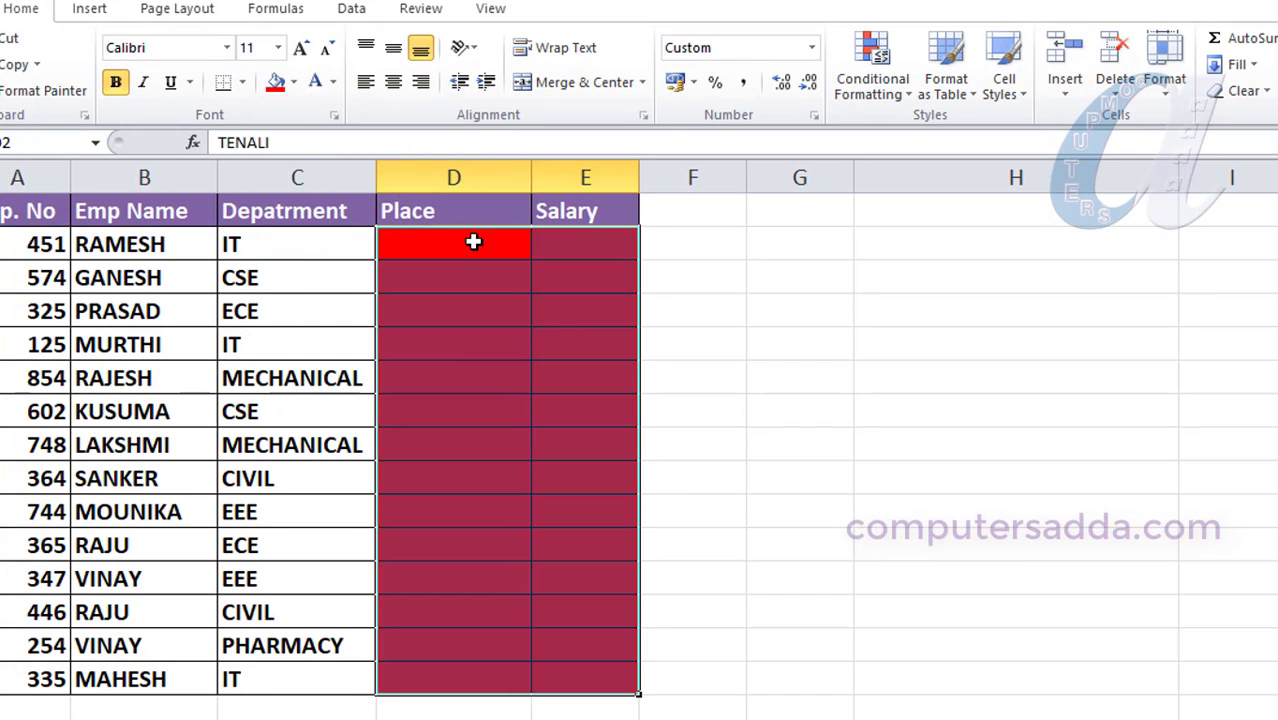
left_click(903, 382)
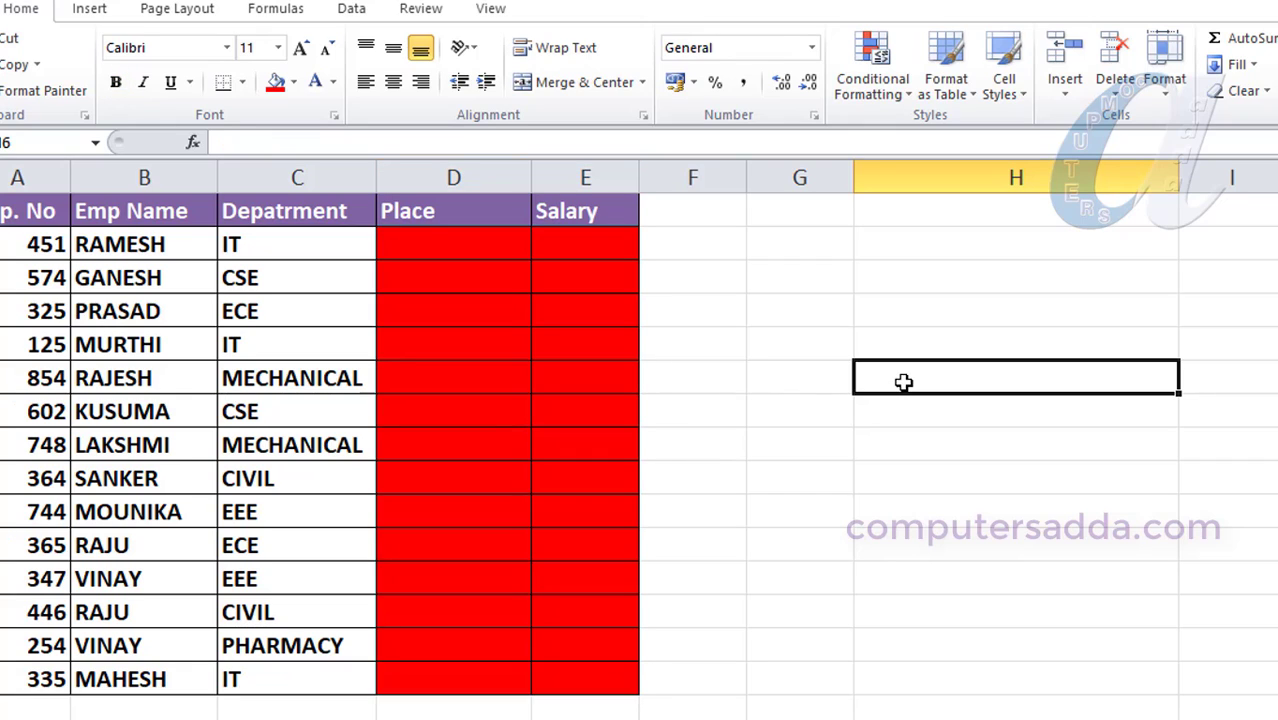
Undo the red fill and set the number format of D2:E15 back to General.
key("ctrl+z")
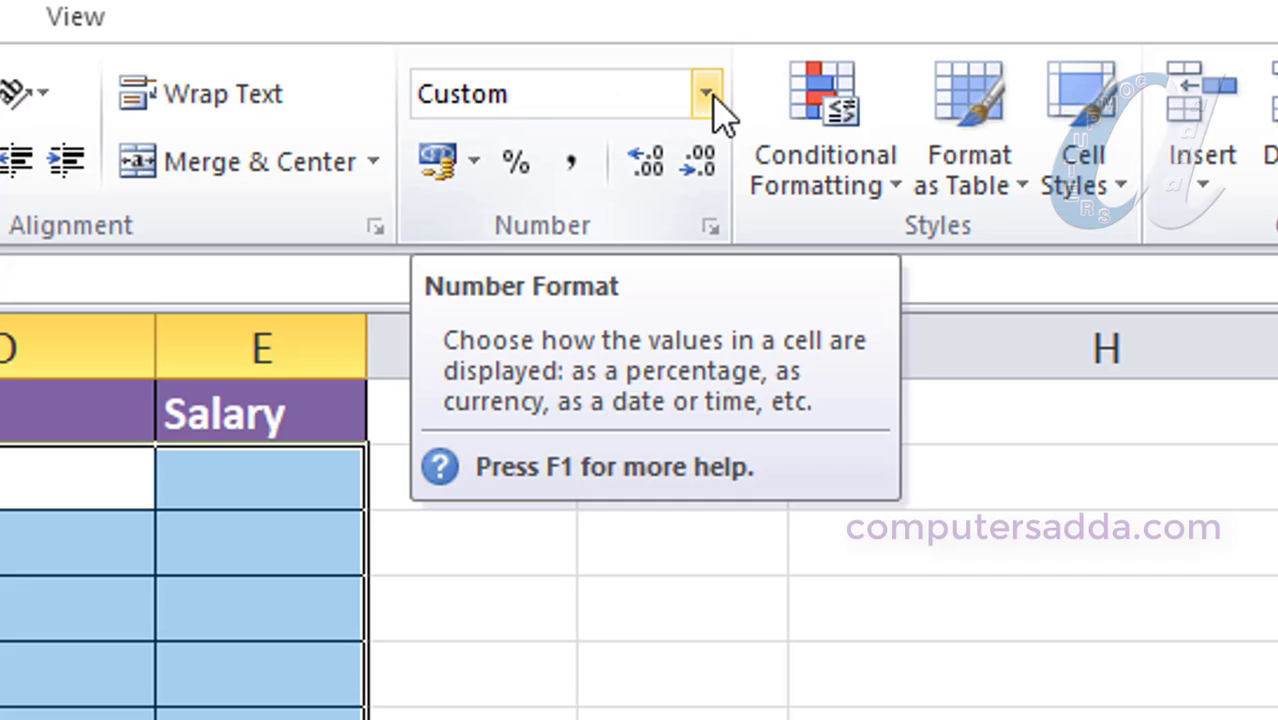
left_click(707, 95)
left_click(685, 312)
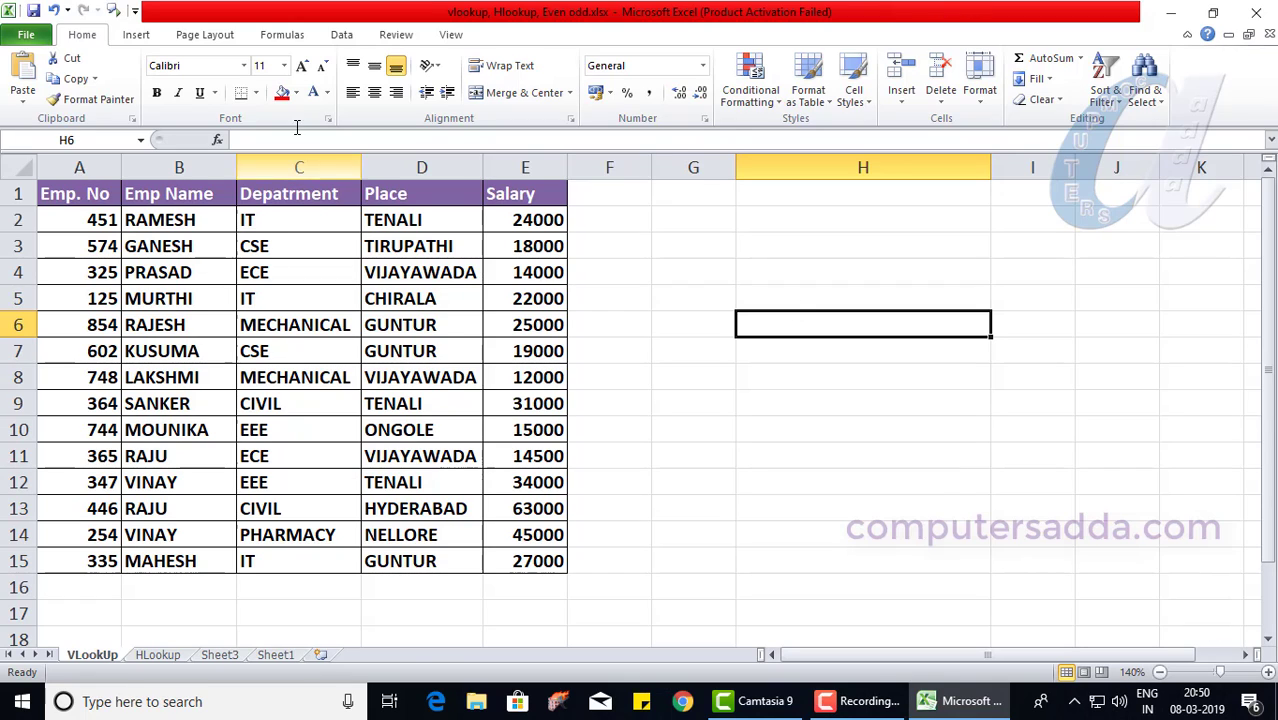
Bring up the VLookUp sheet's page-break lines by opening its print preview and returning to the worksheet.
left_click(22, 36)
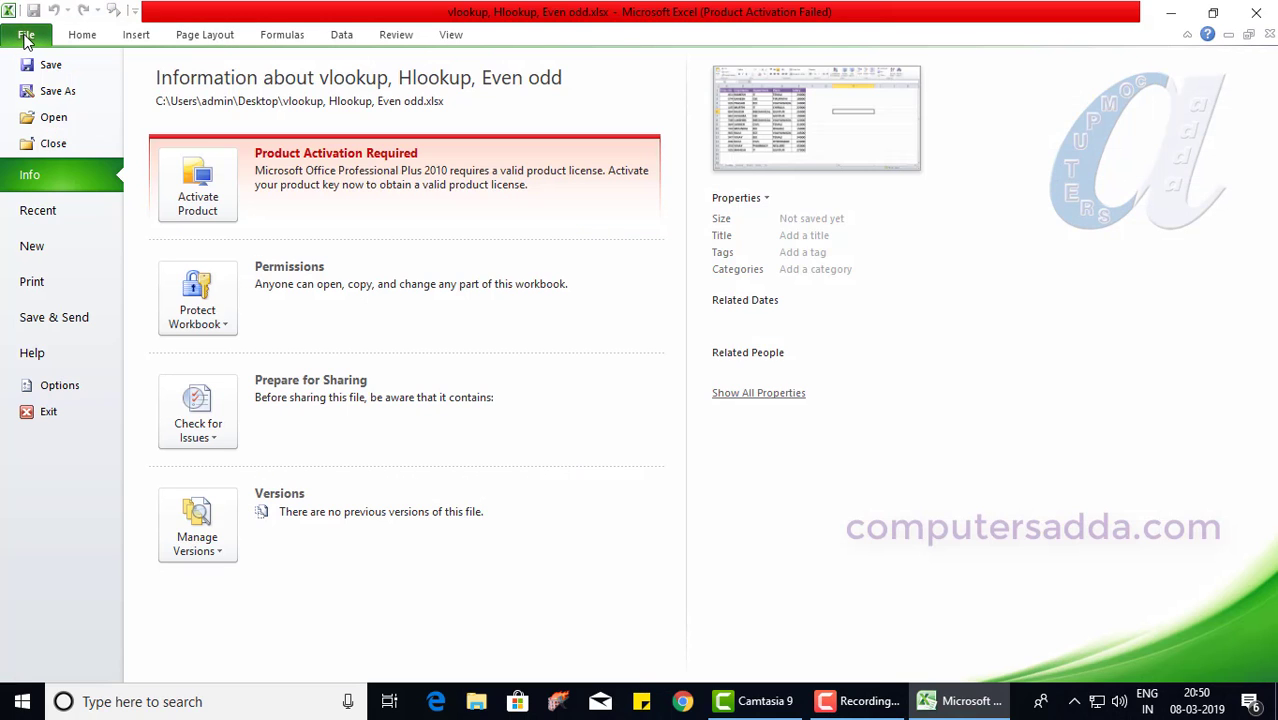
left_click(32, 282)
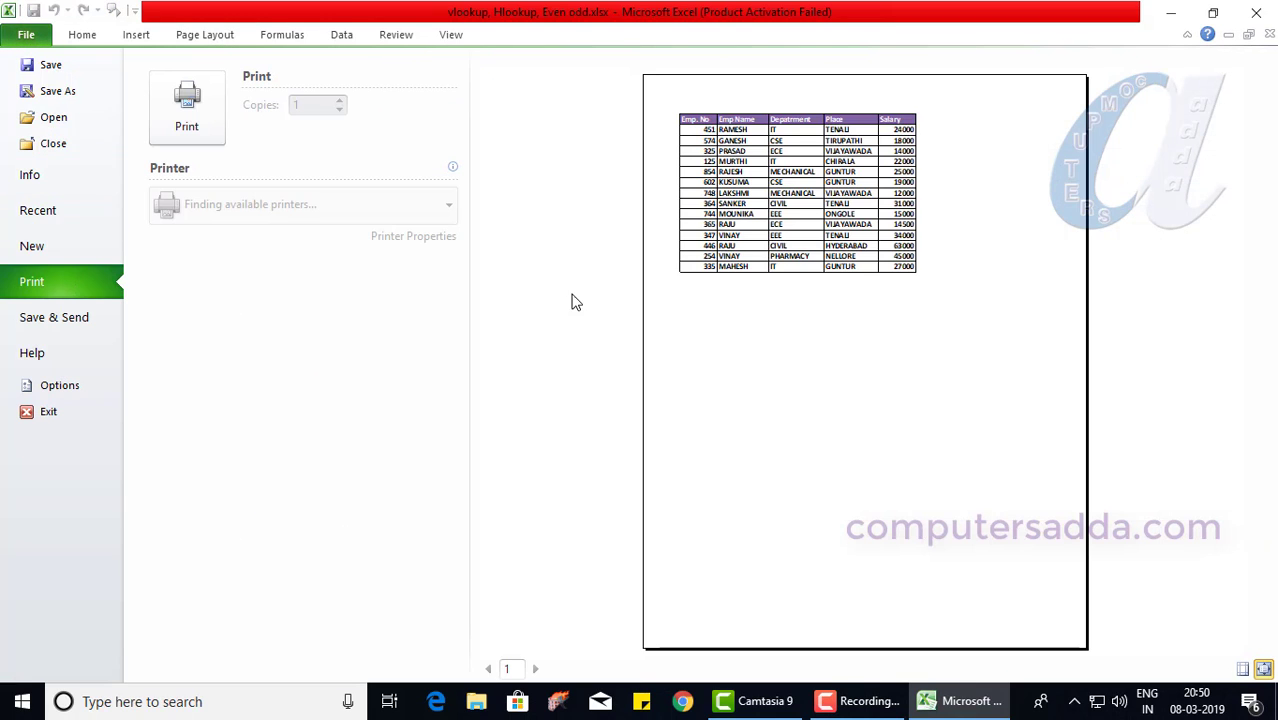
left_click(18, 38)
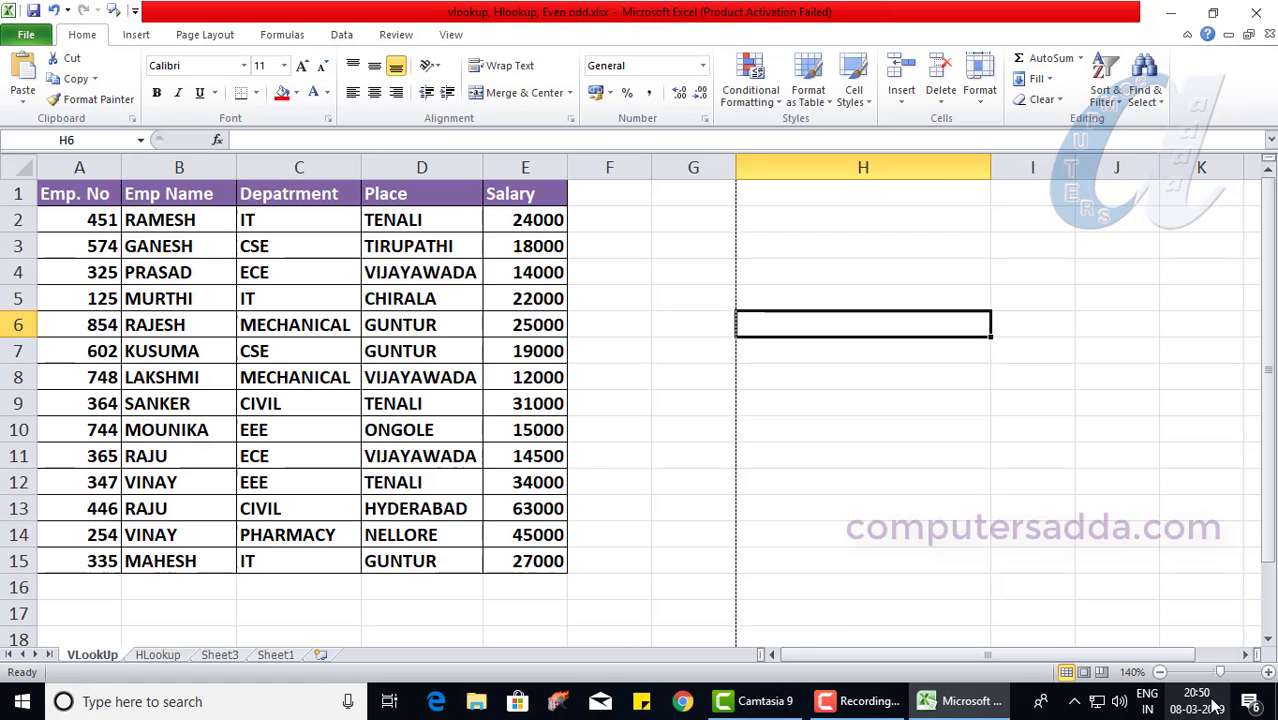
left_click(1199, 671)
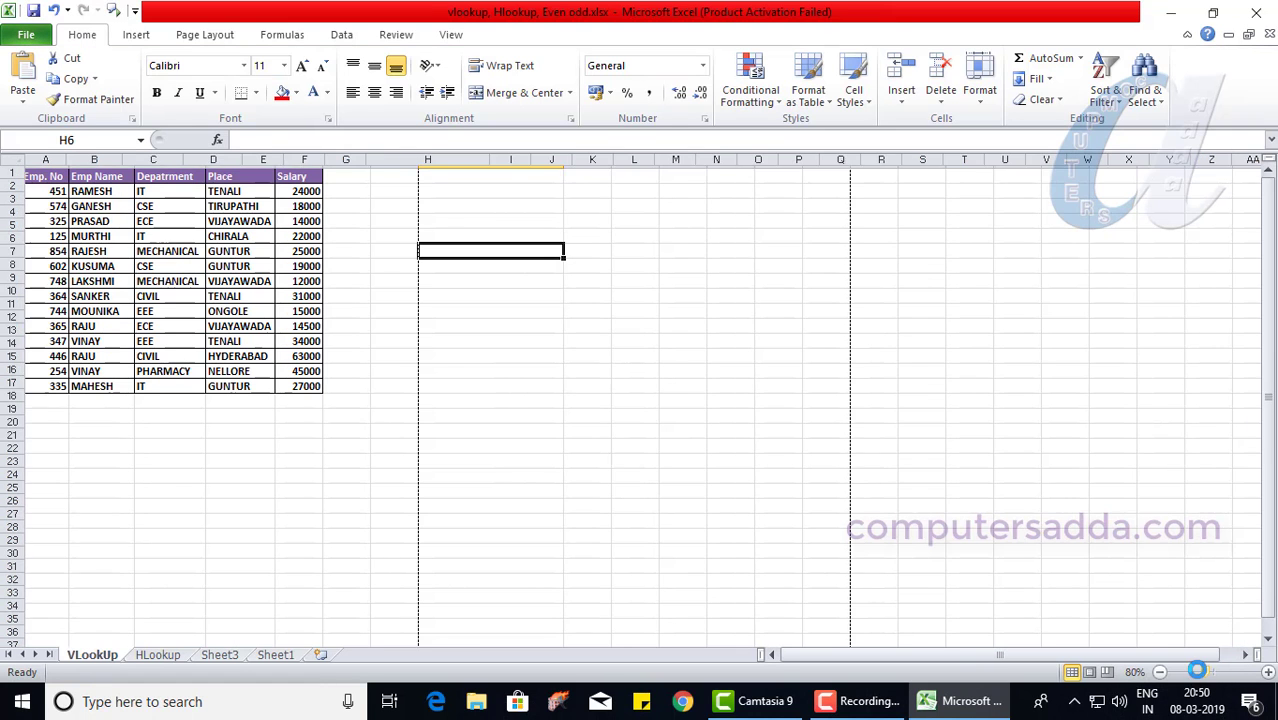
left_click_drag(1197, 671, 1184, 676)
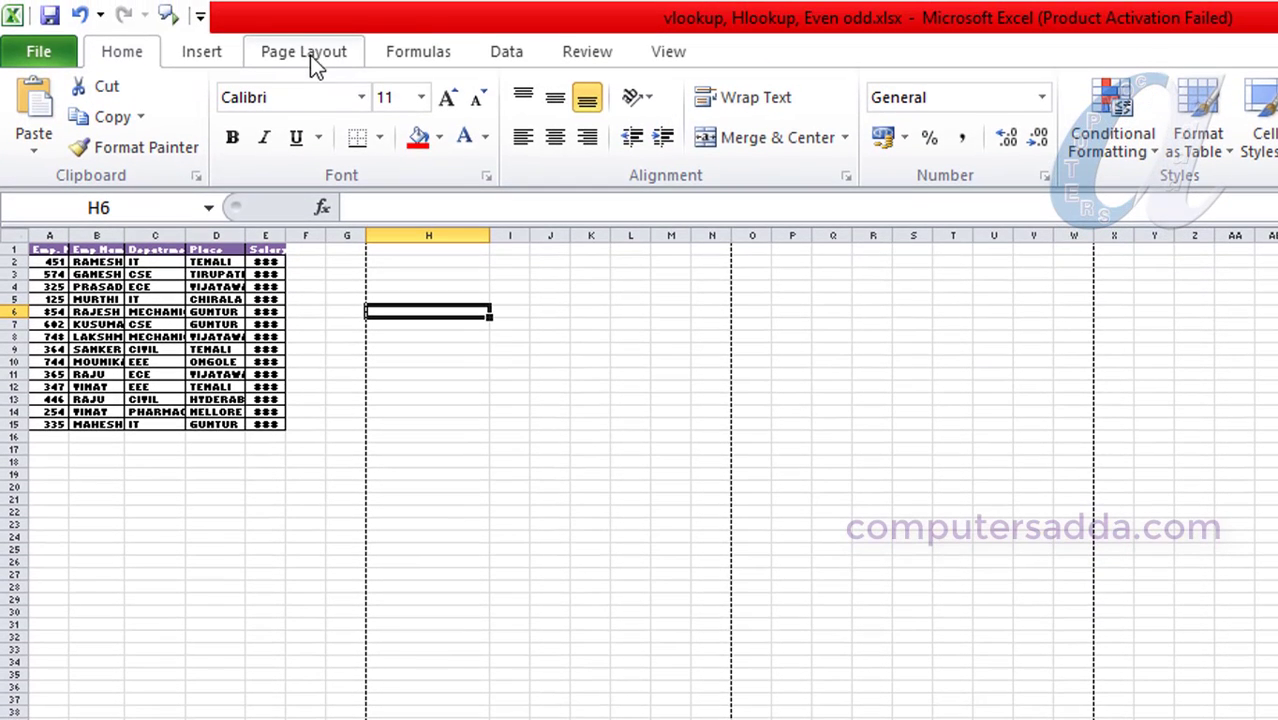
Choose a paper size for the VLookUp sheet in the page setup.
left_click(302, 55)
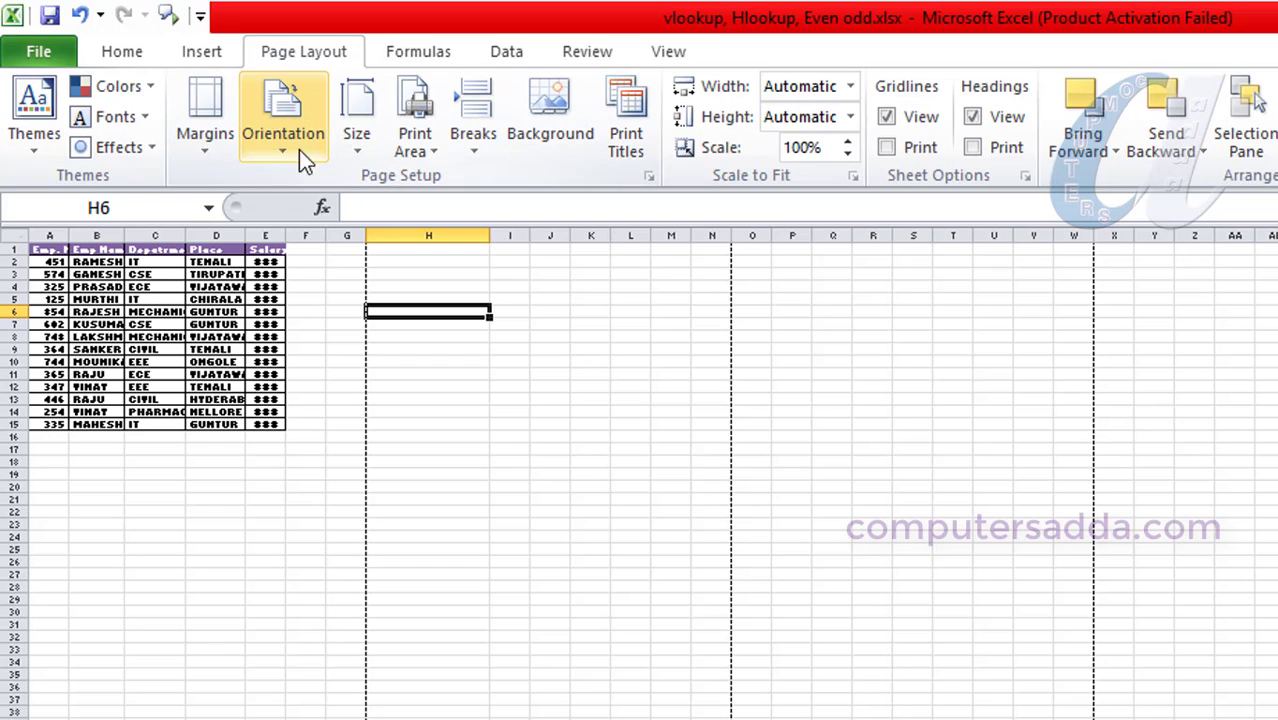
left_click(359, 142)
left_click(391, 497)
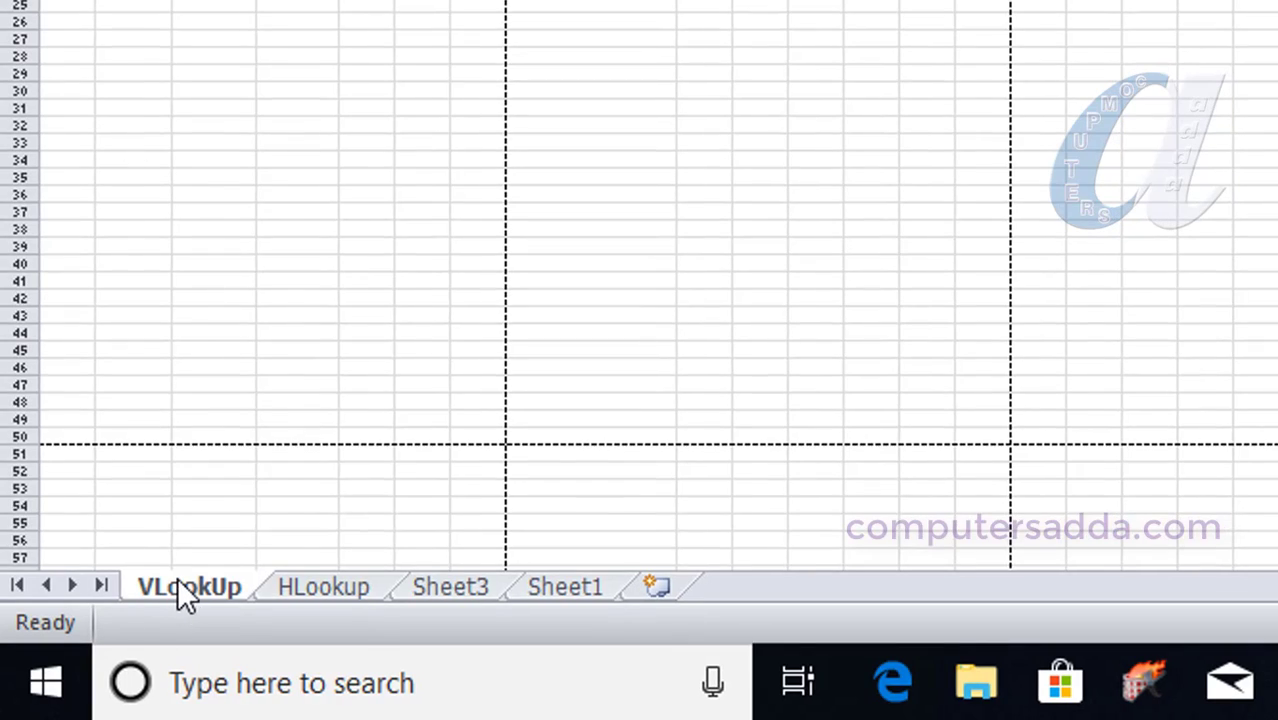
Open the VLookUp sheet's code in the Visual Basic editor and display the sheet's Properties window.
right_click(177, 578)
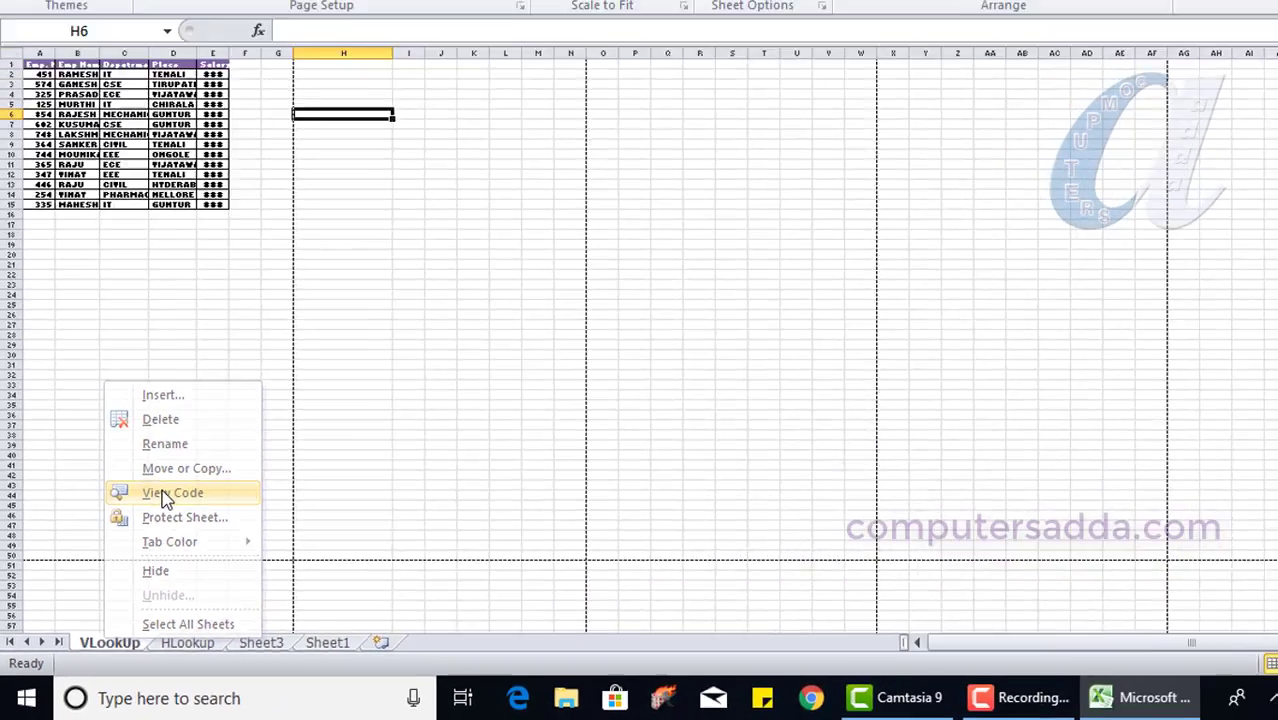
left_click(277, 330)
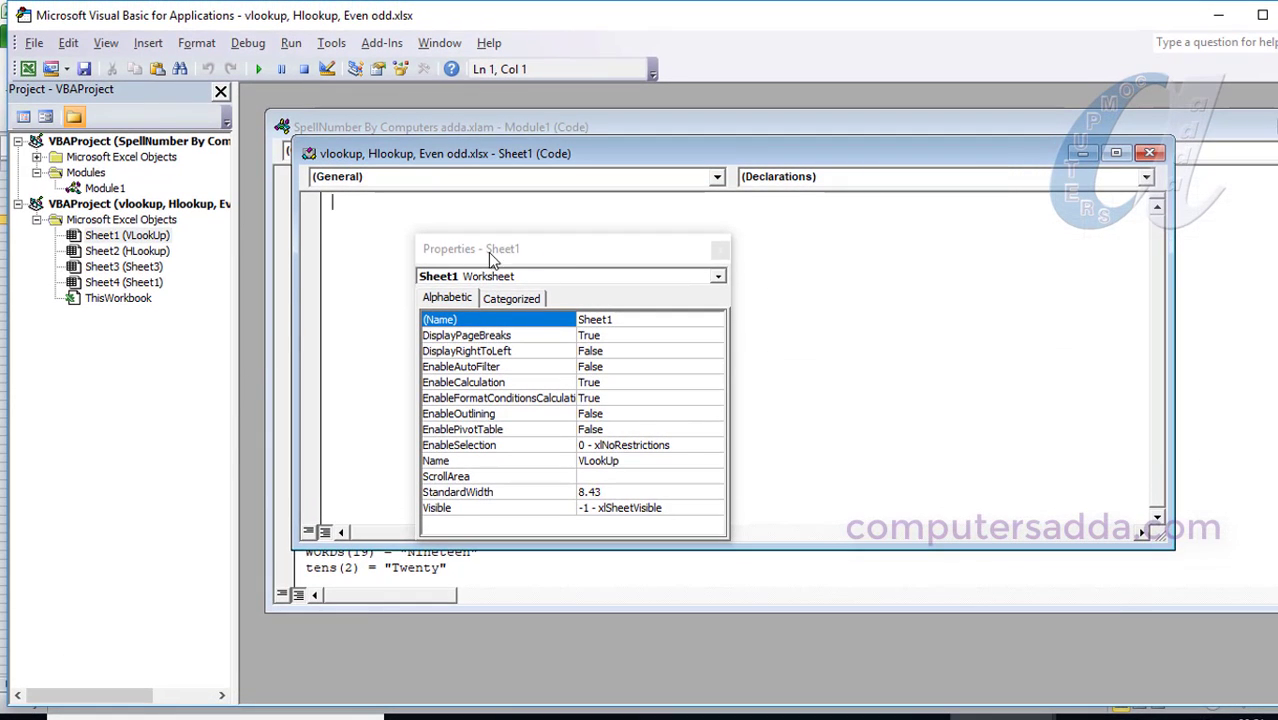
left_click(720, 250)
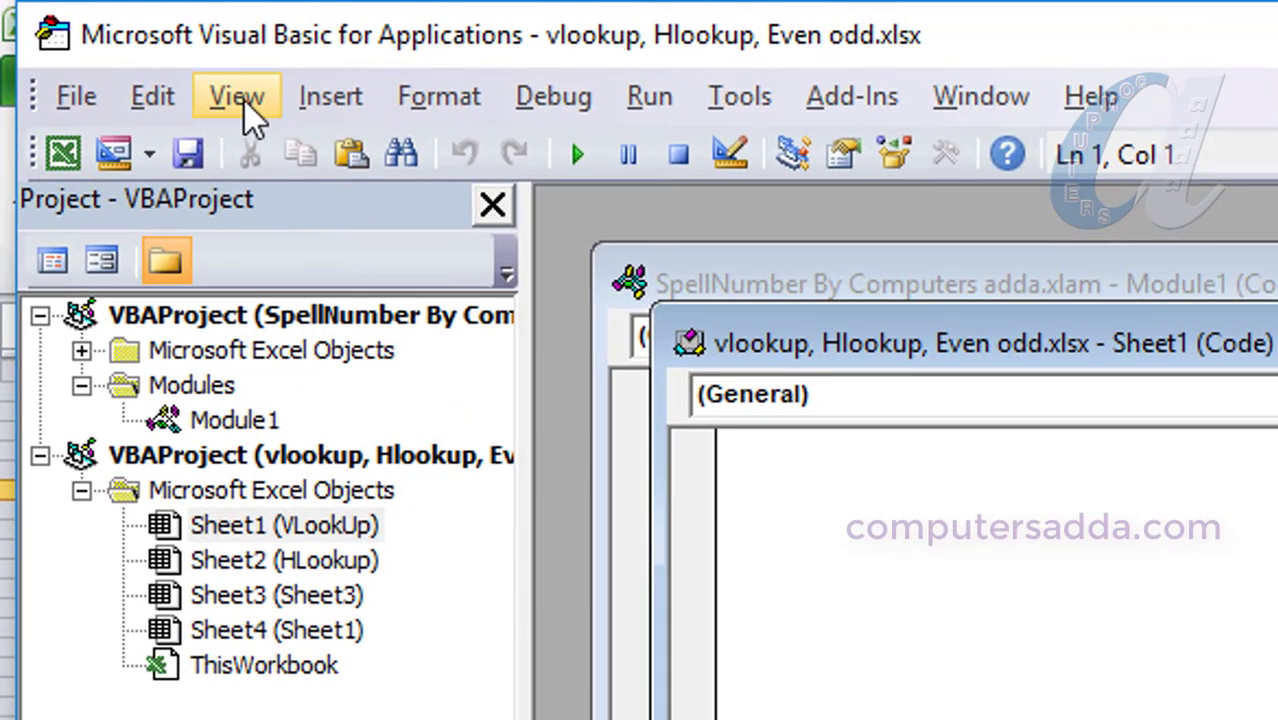
left_click(106, 43)
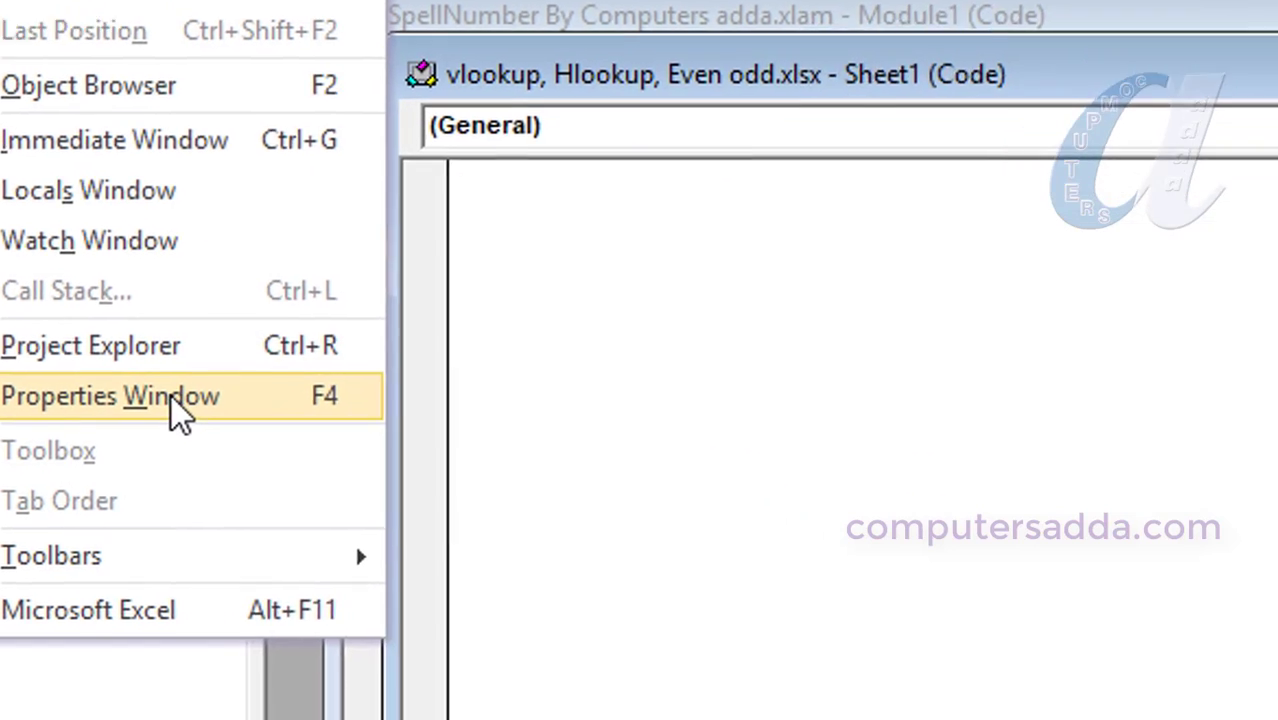
left_click(470, 500)
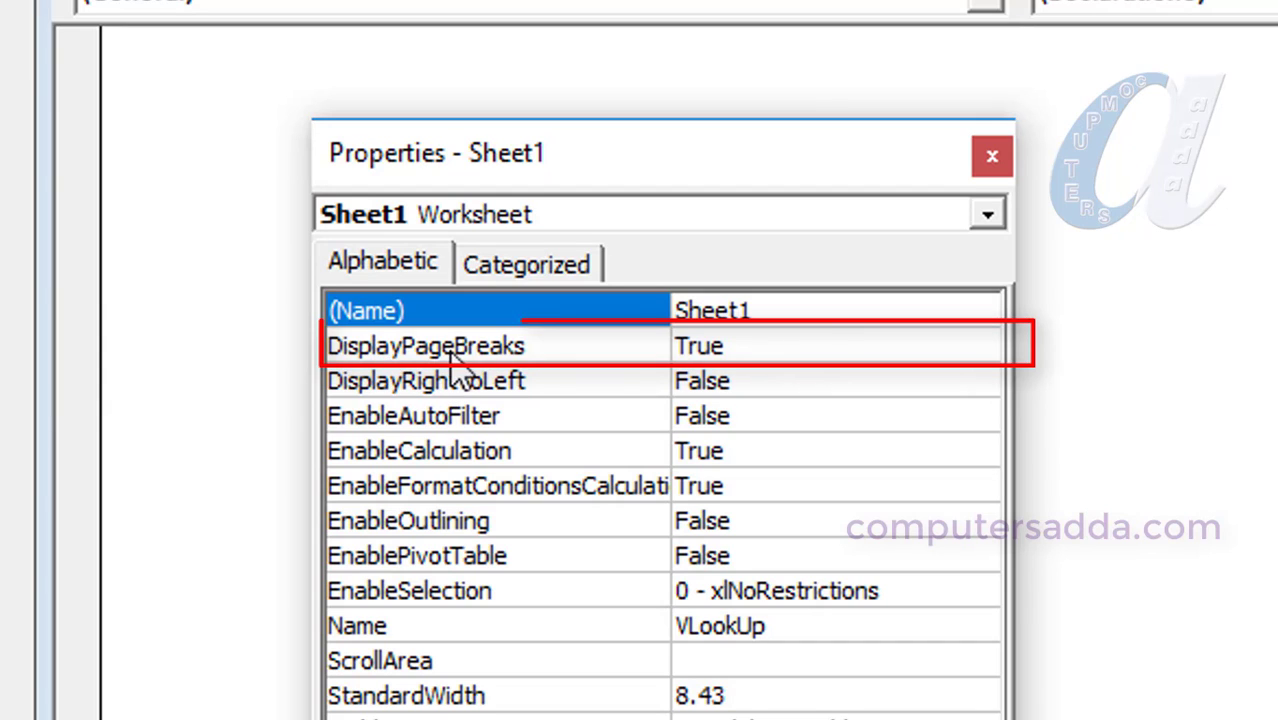
Set the VLookUp sheet's DisplayPageBreaks property to False, then close the Visual Basic editor and return to the worksheet.
left_click(735, 350)
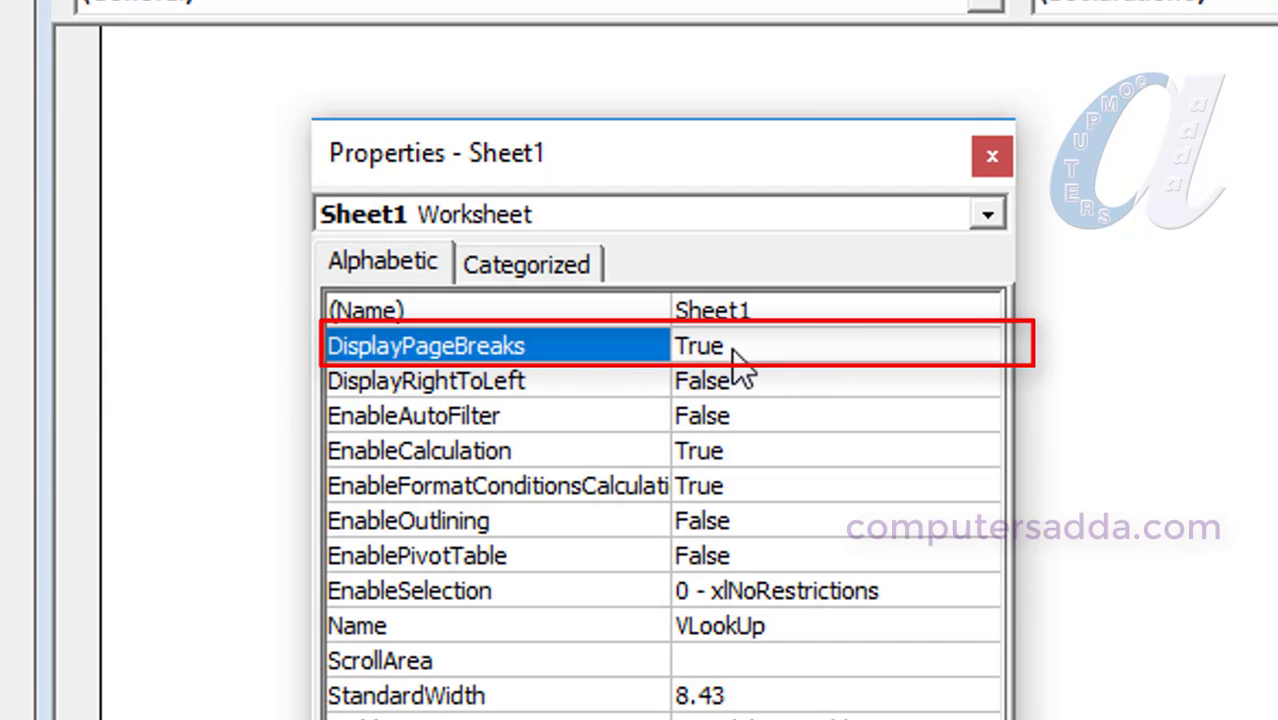
left_click(982, 348)
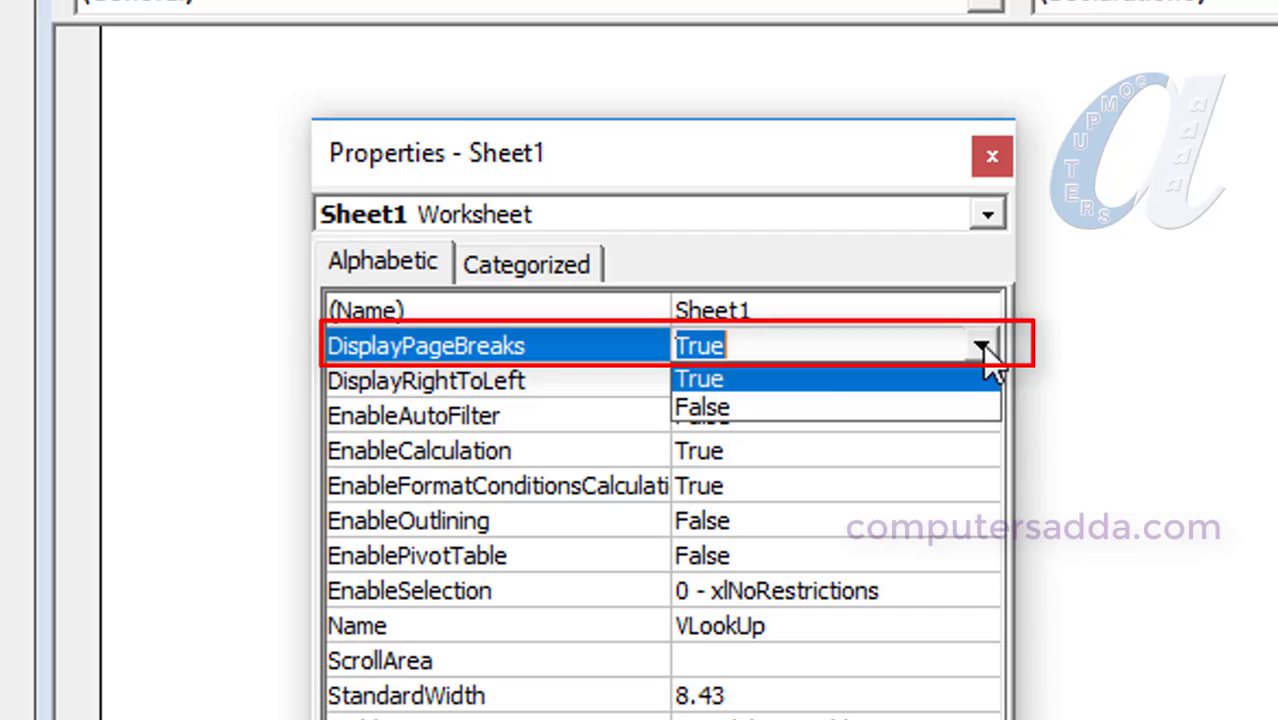
left_click(690, 407)
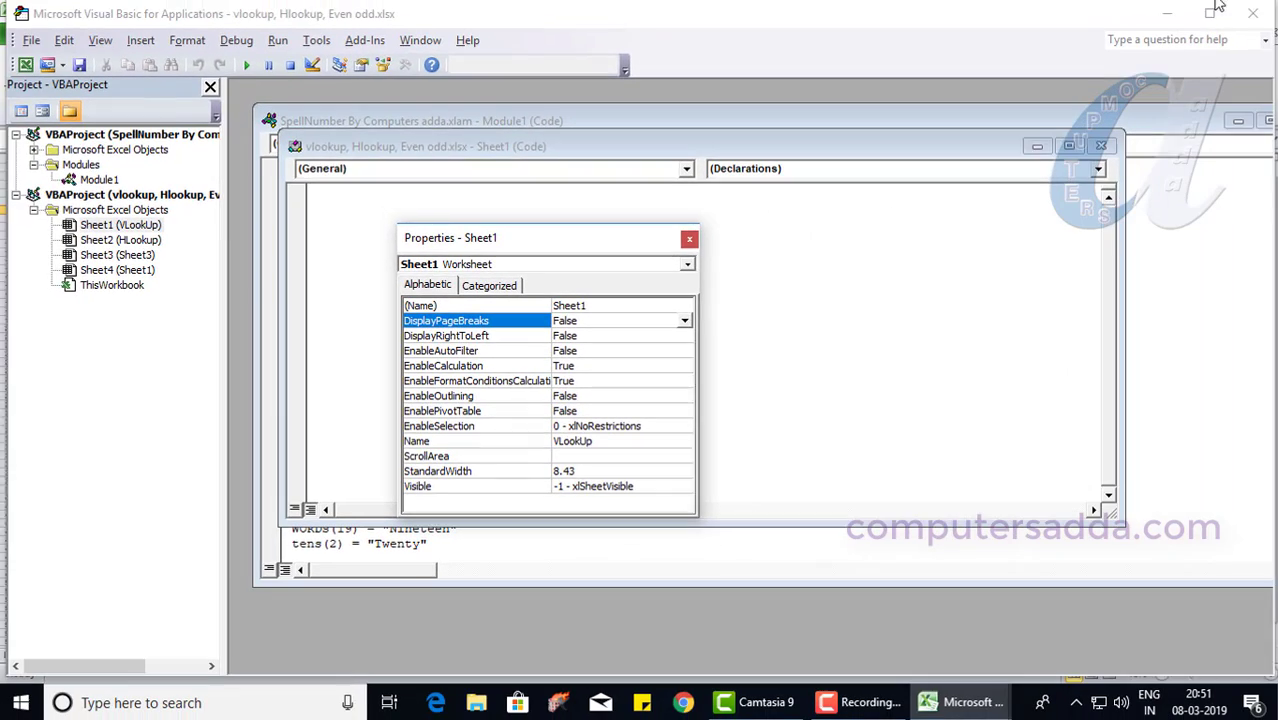
left_click(1257, 13)
left_click(484, 432)
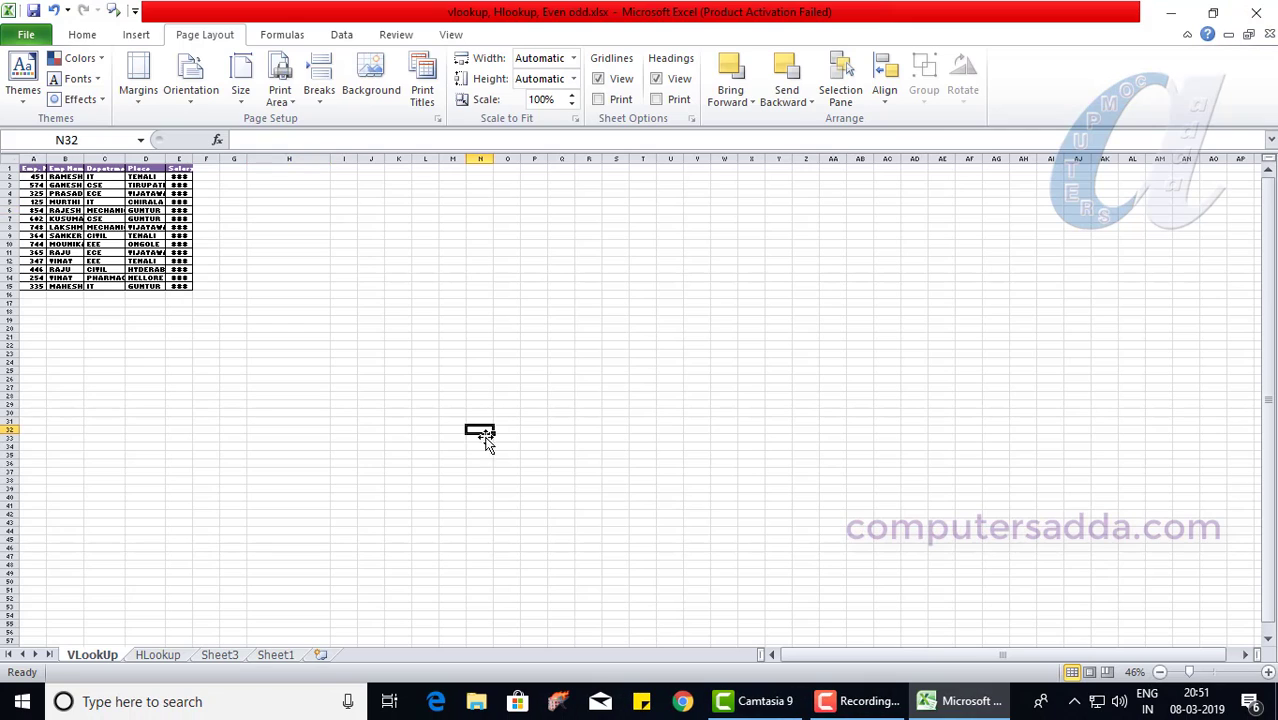
left_click_drag(1188, 678, 1198, 679)
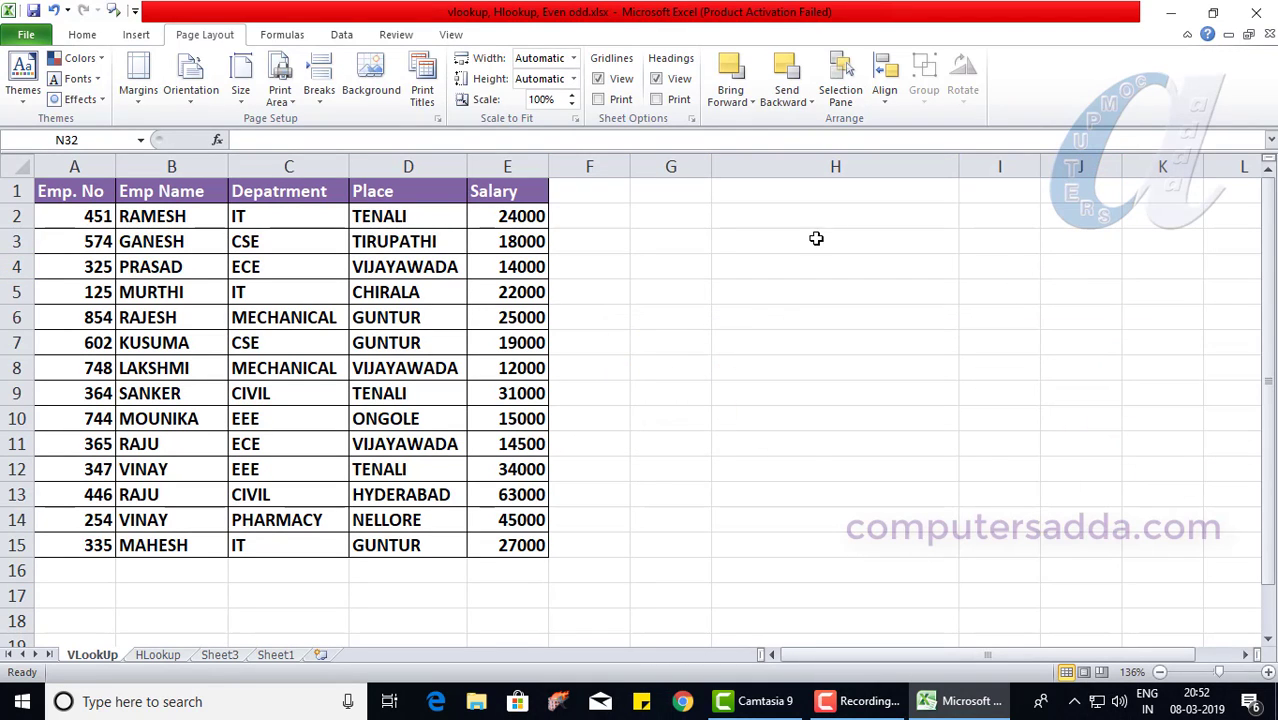
left_click_drag(62, 193, 496, 541)
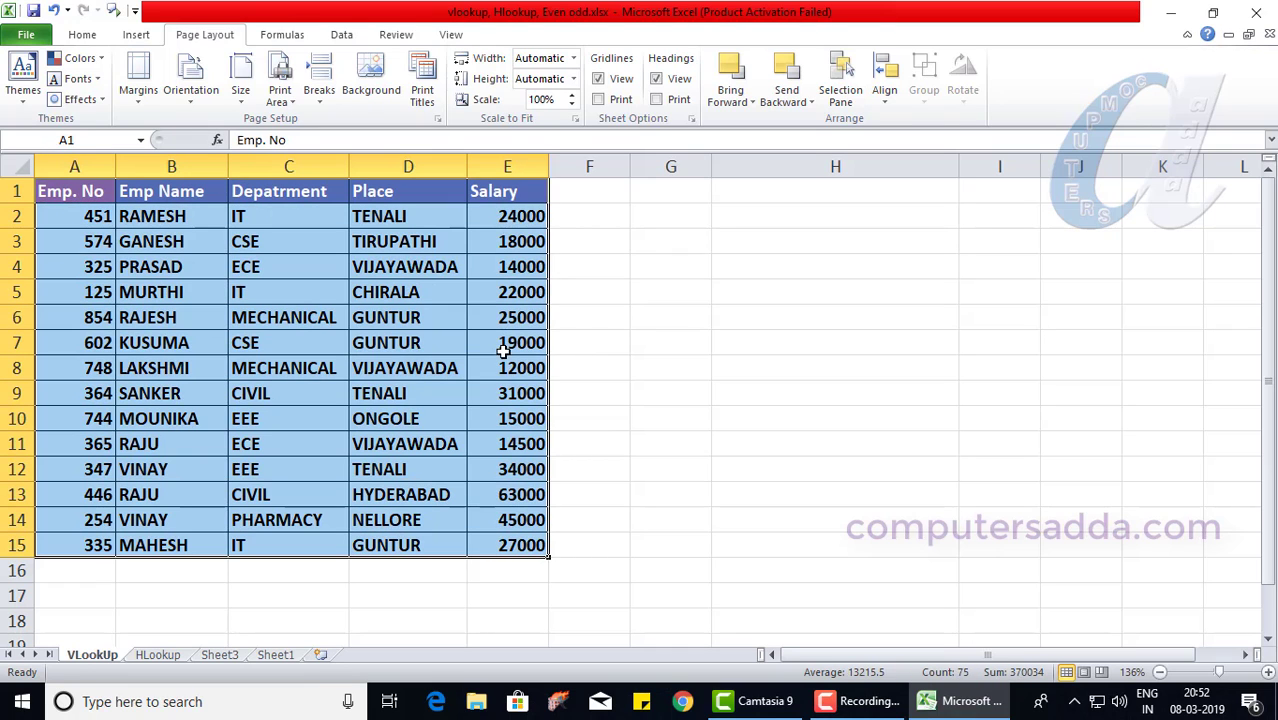
left_click(520, 160)
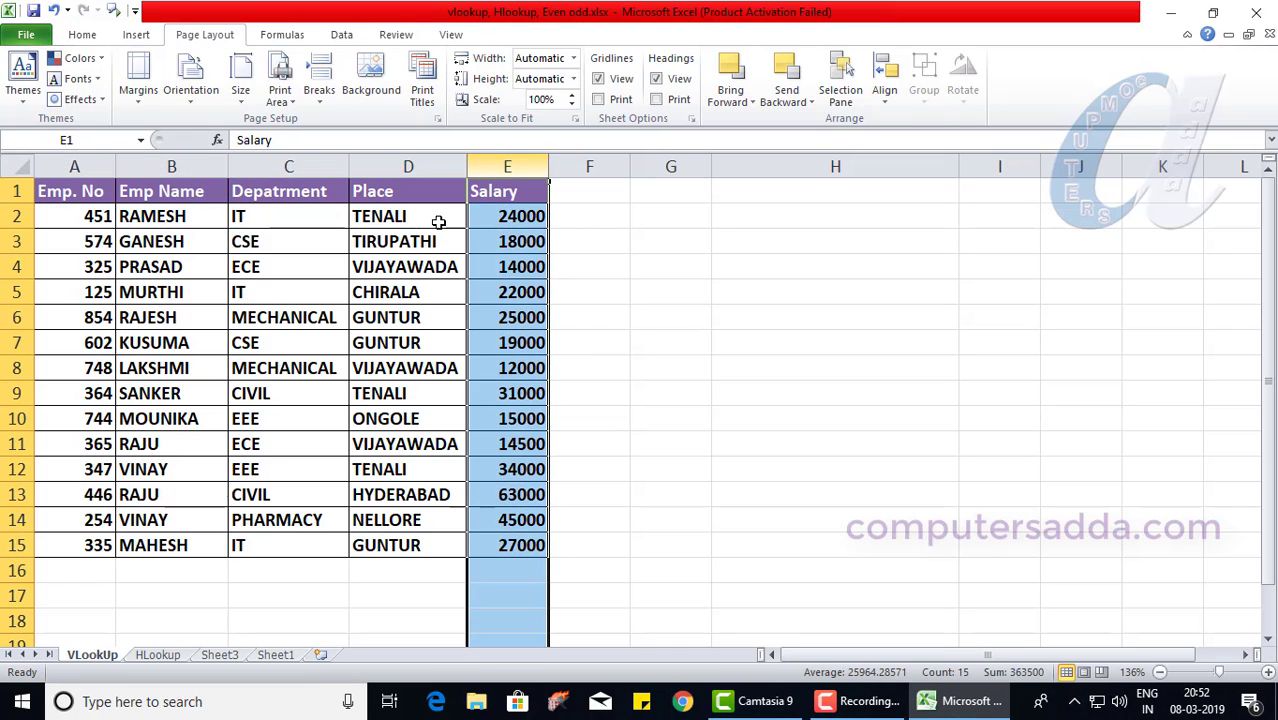
left_click(17, 545)
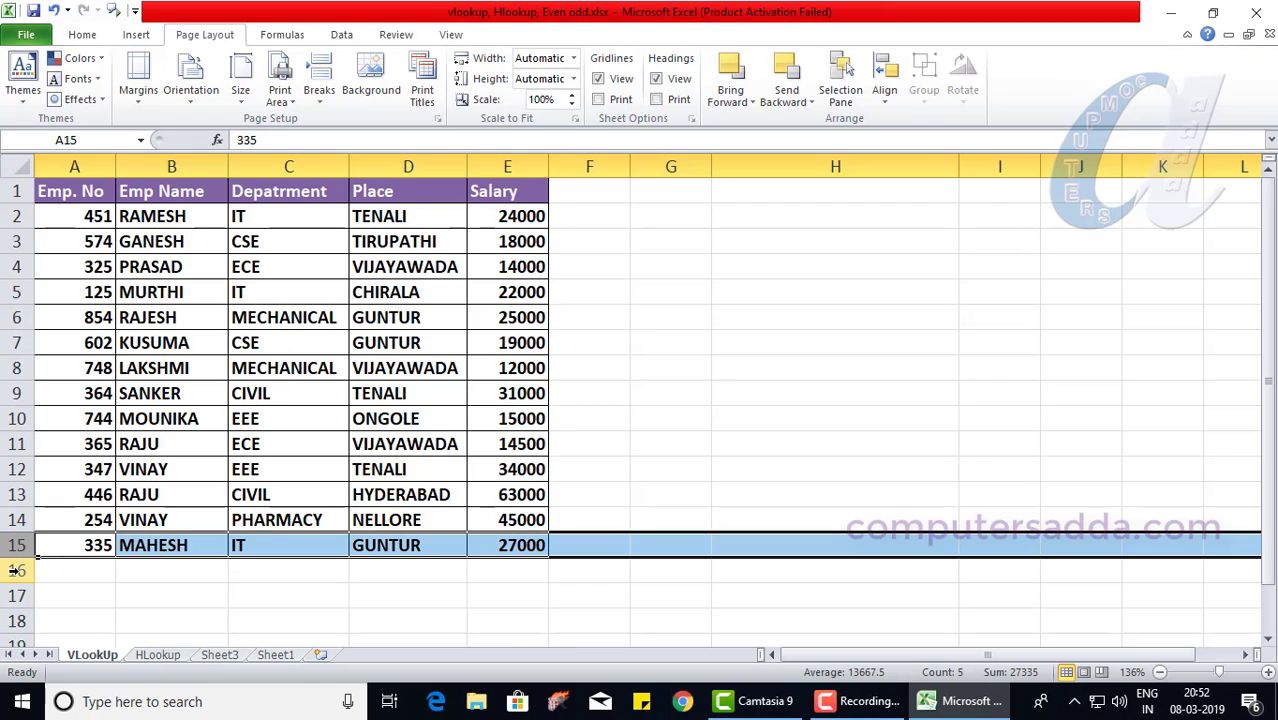
left_click_drag(16, 570, 46, 607)
left_click_drag(593, 165, 973, 165)
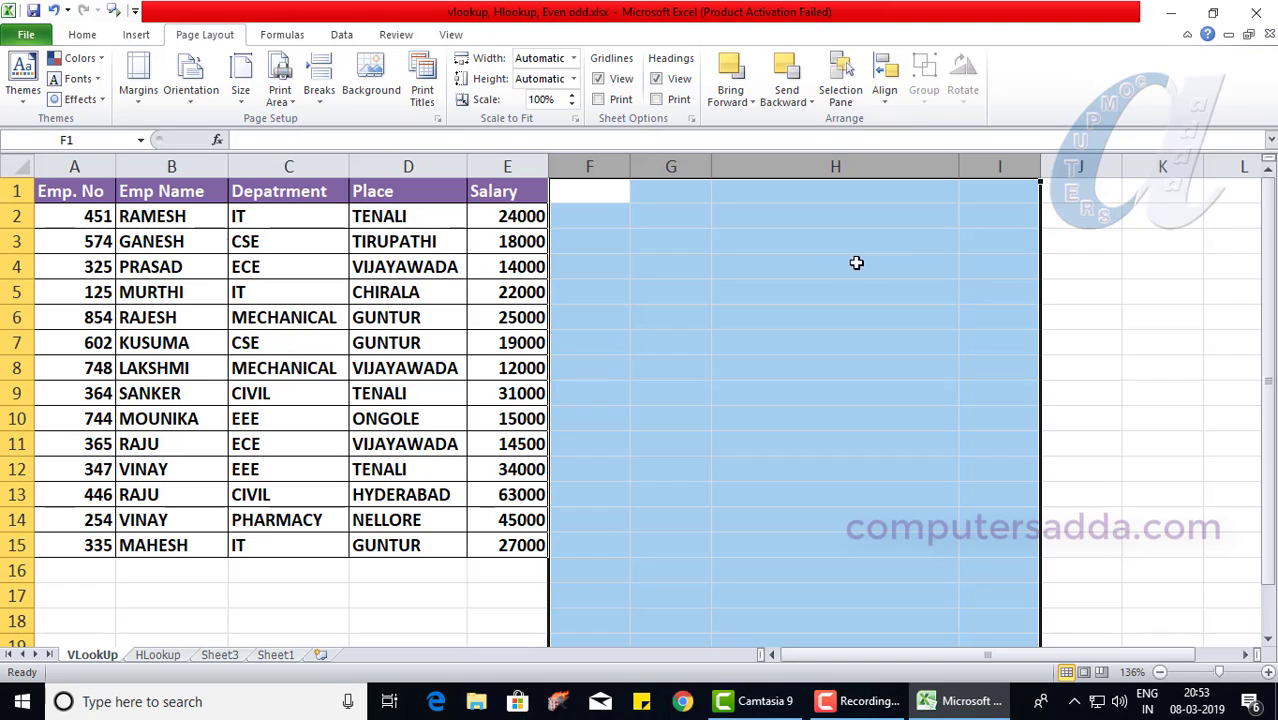
left_click(1106, 275)
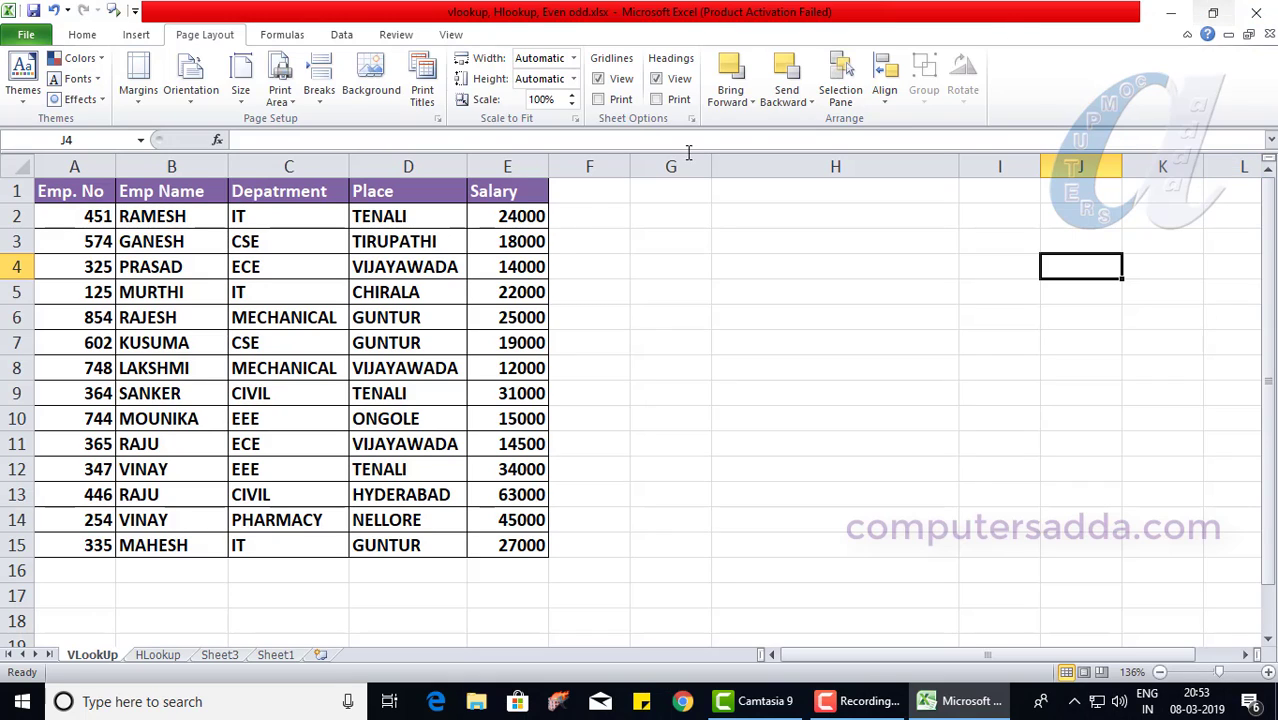
Hide all unused columns of the VLookUp sheet from column F through the sheet's last column.
left_click(584, 165)
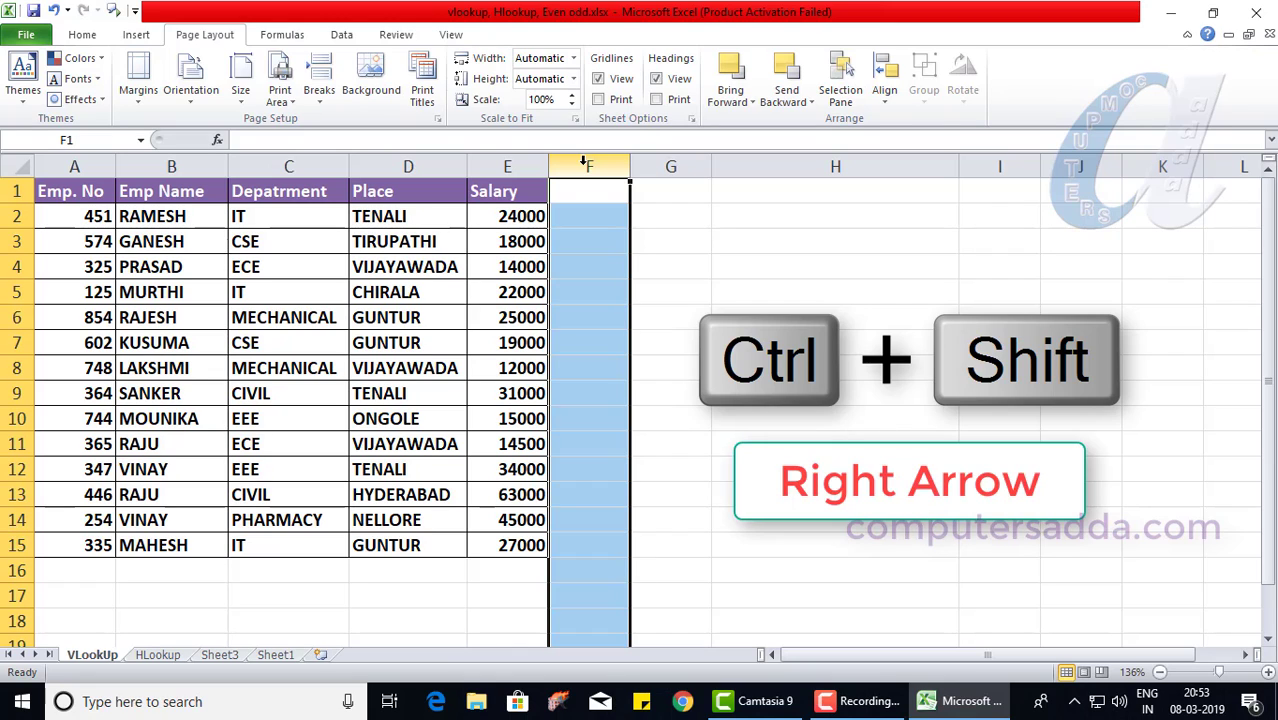
key("ctrl+shift+Right")
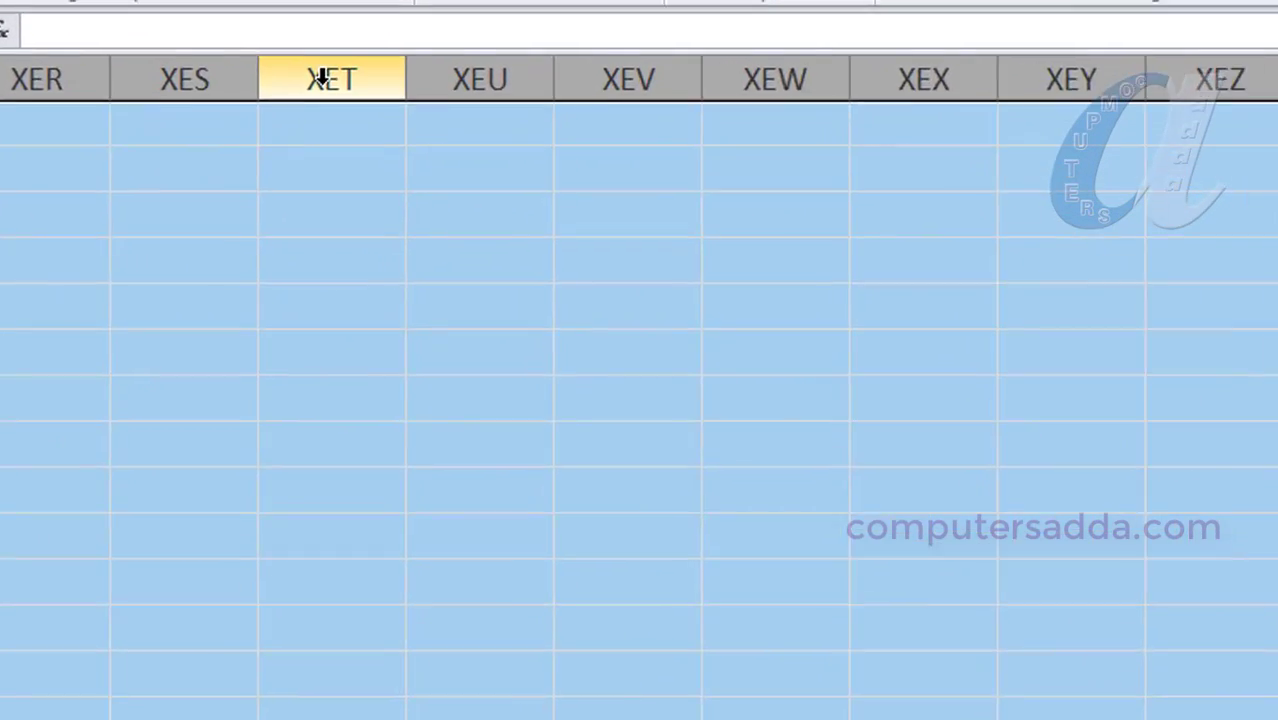
right_click(322, 78)
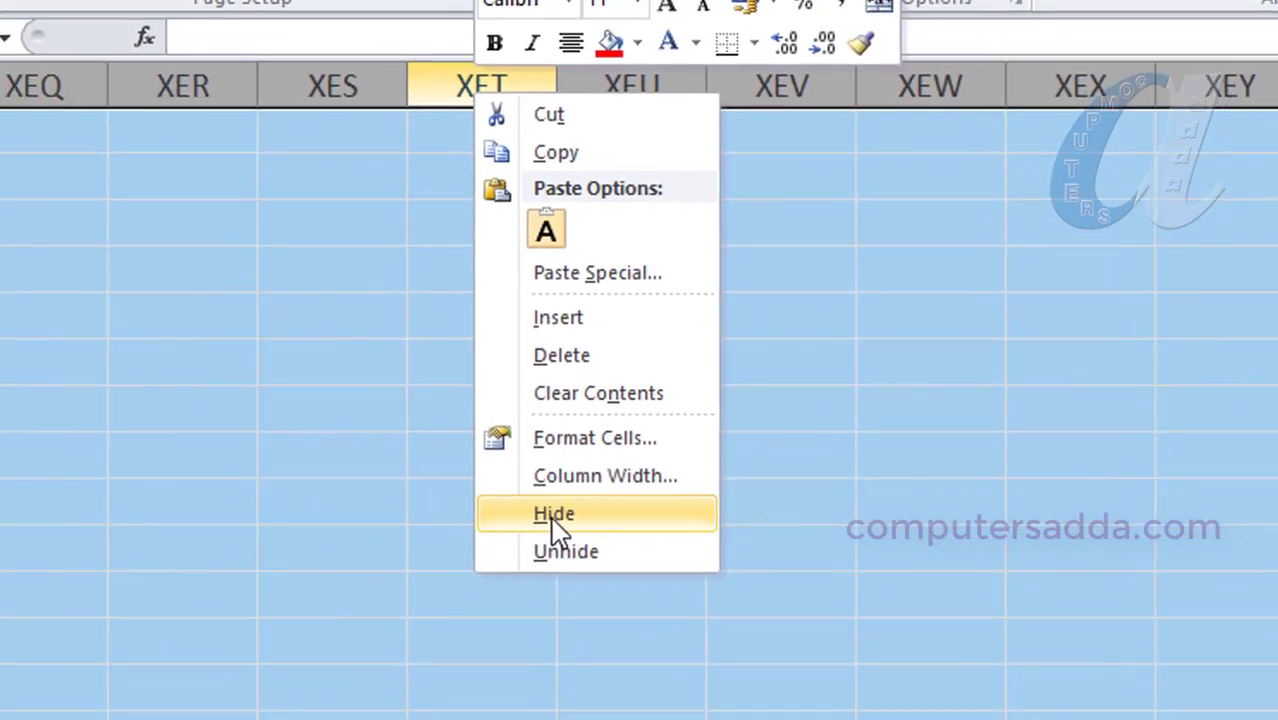
left_click(400, 560)
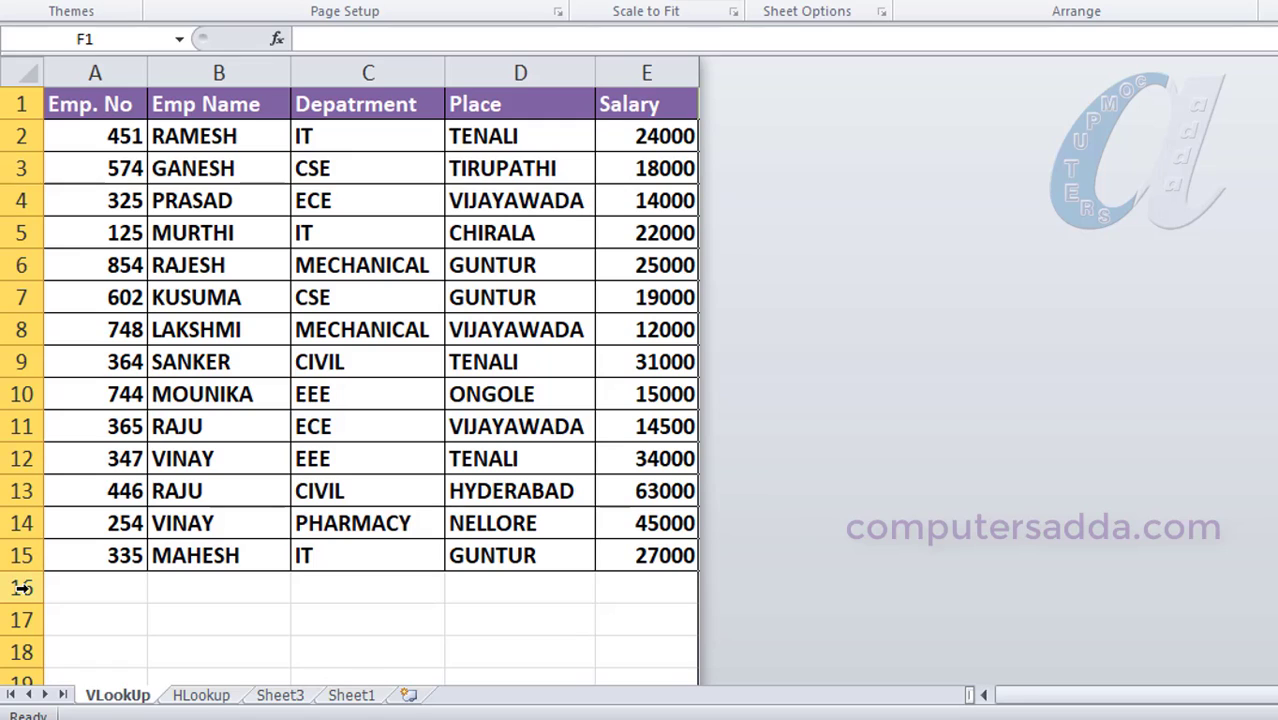
Hide all unused rows below the employee table, from row 16 through the sheet's last row.
left_click(22, 588)
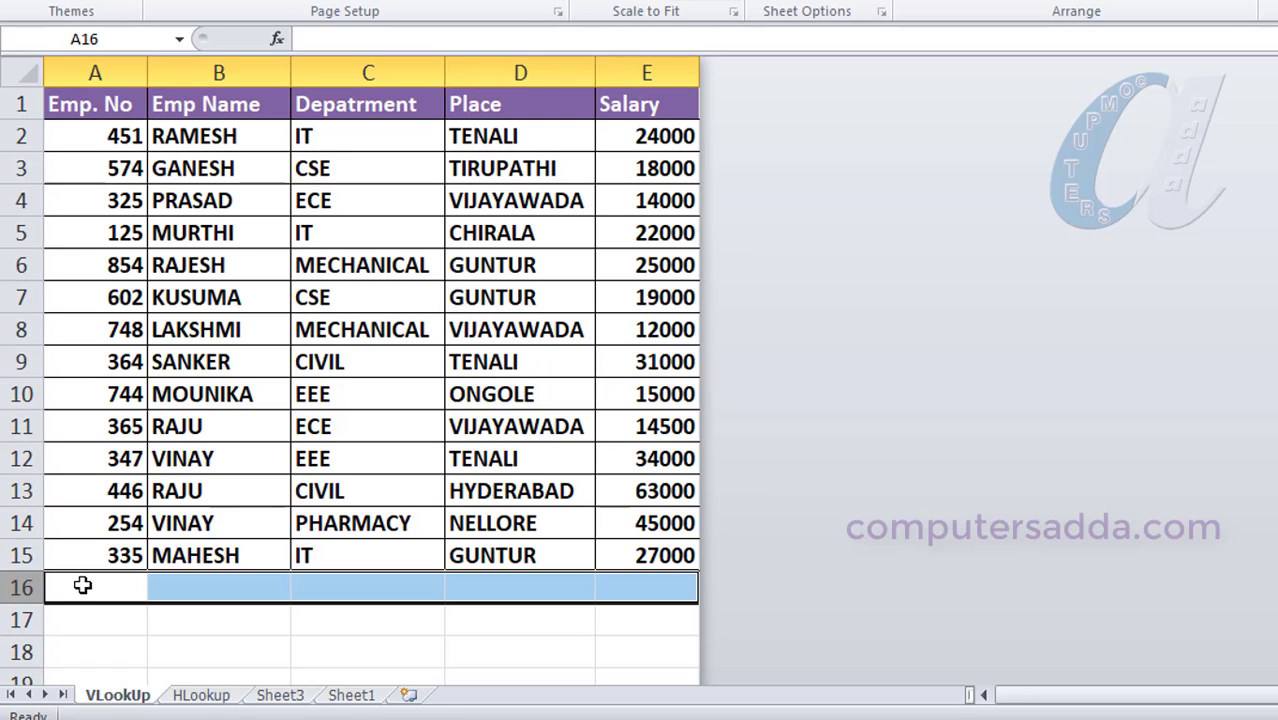
left_click_drag(83, 586, 641, 585)
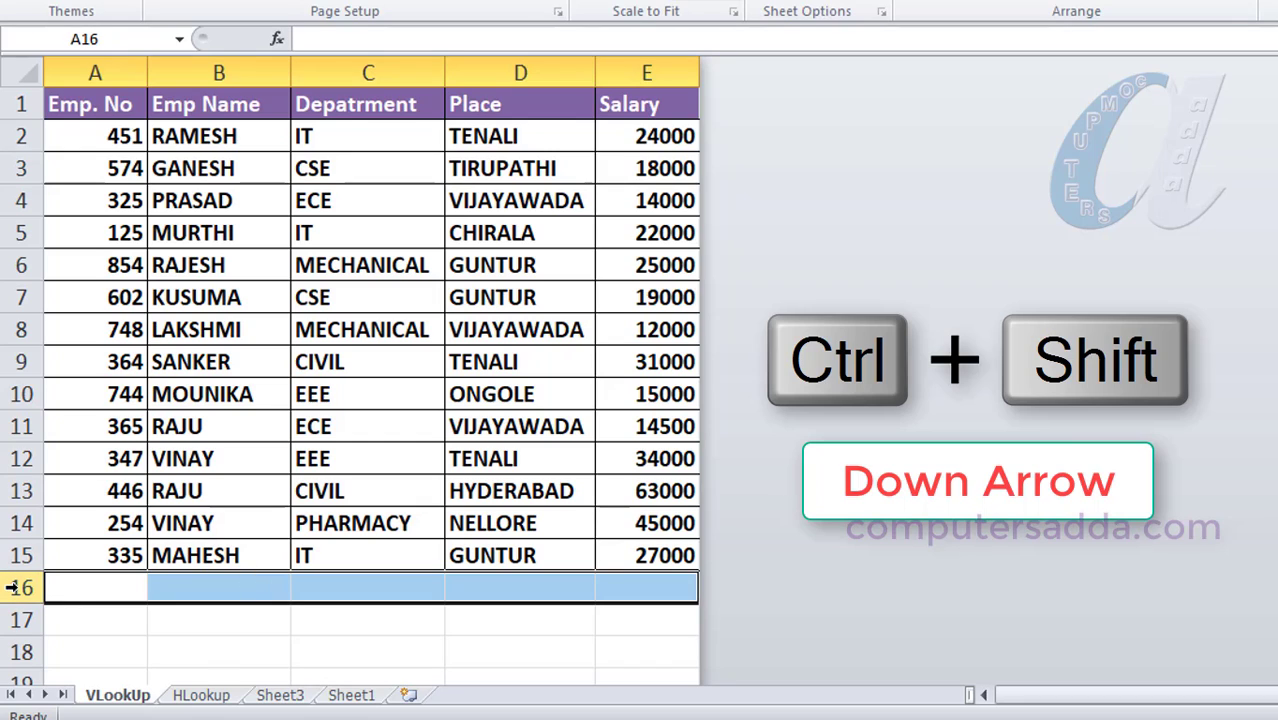
key("ctrl+shift+Down")
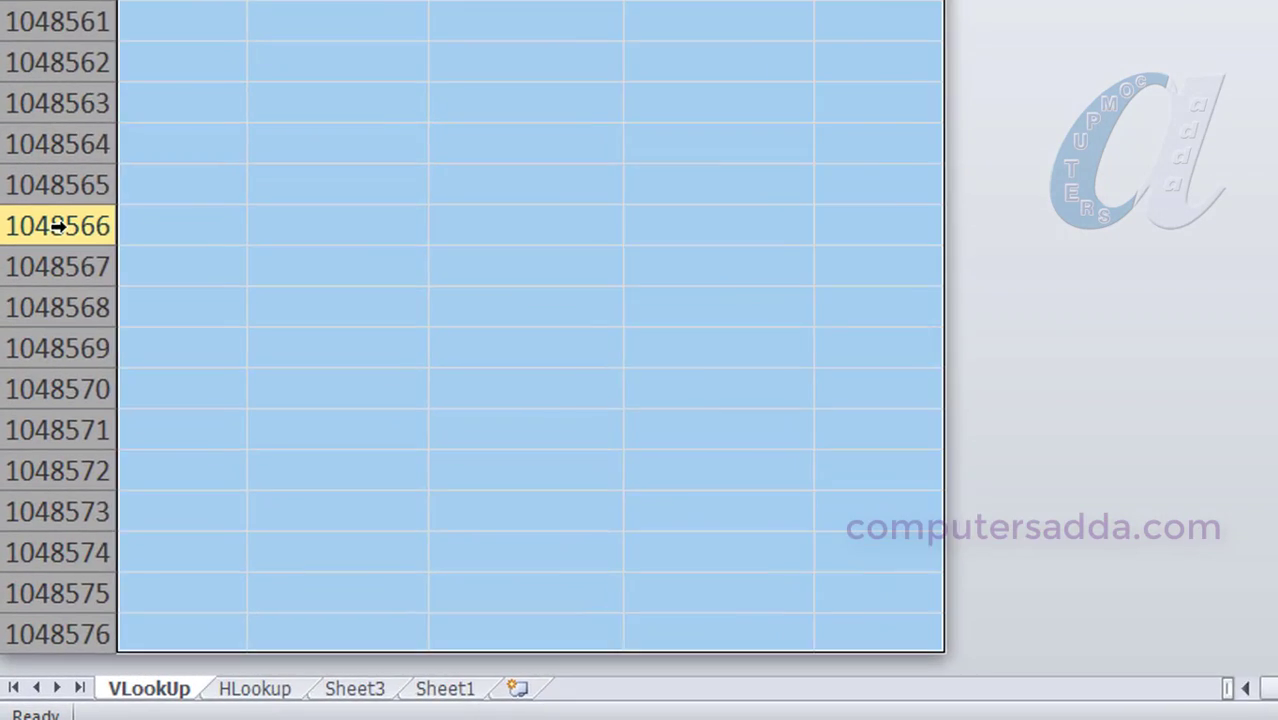
right_click(57, 226)
left_click(172, 562)
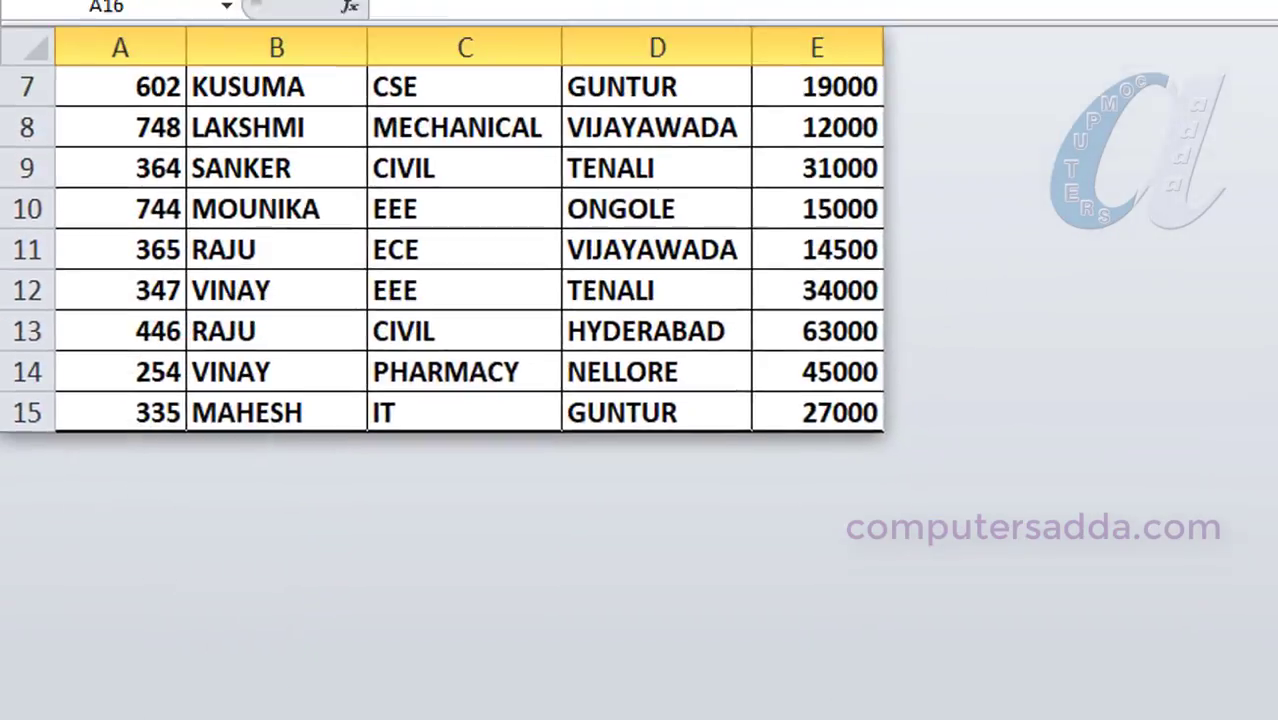
scroll(755, 343, "up", 2)
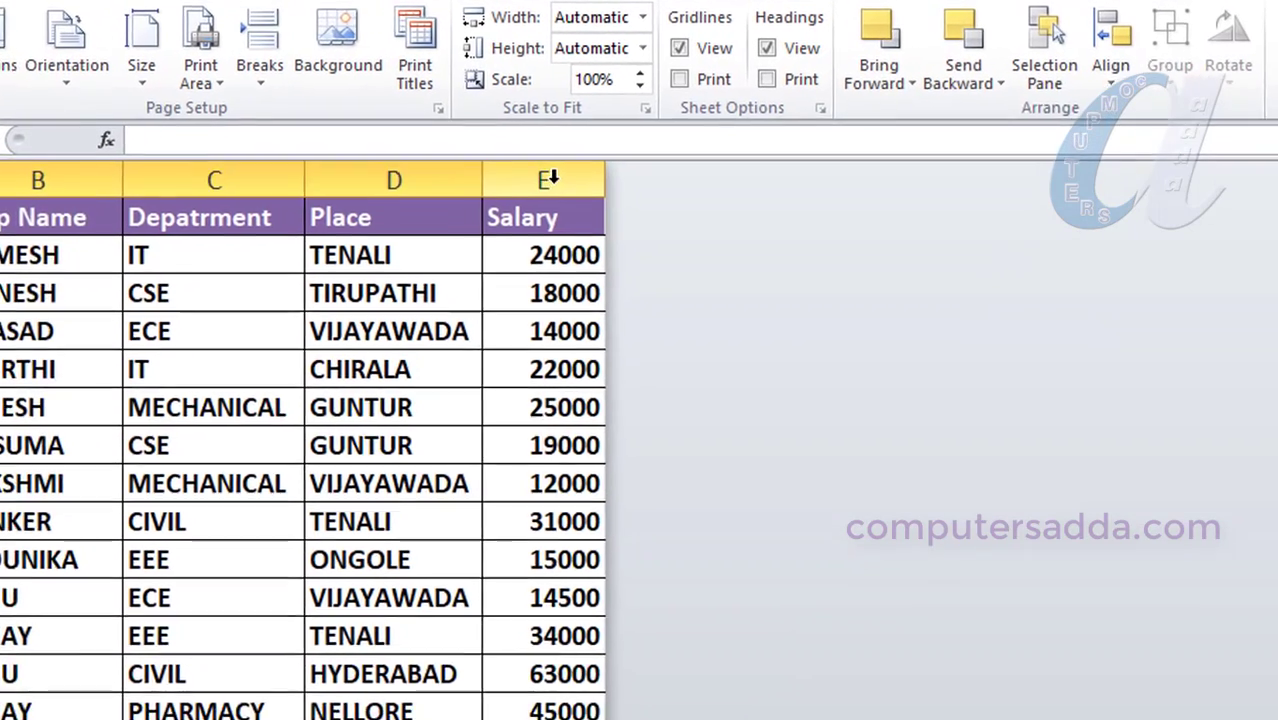
Try to unhide the hidden columns with only column E selected.
left_click(550, 178)
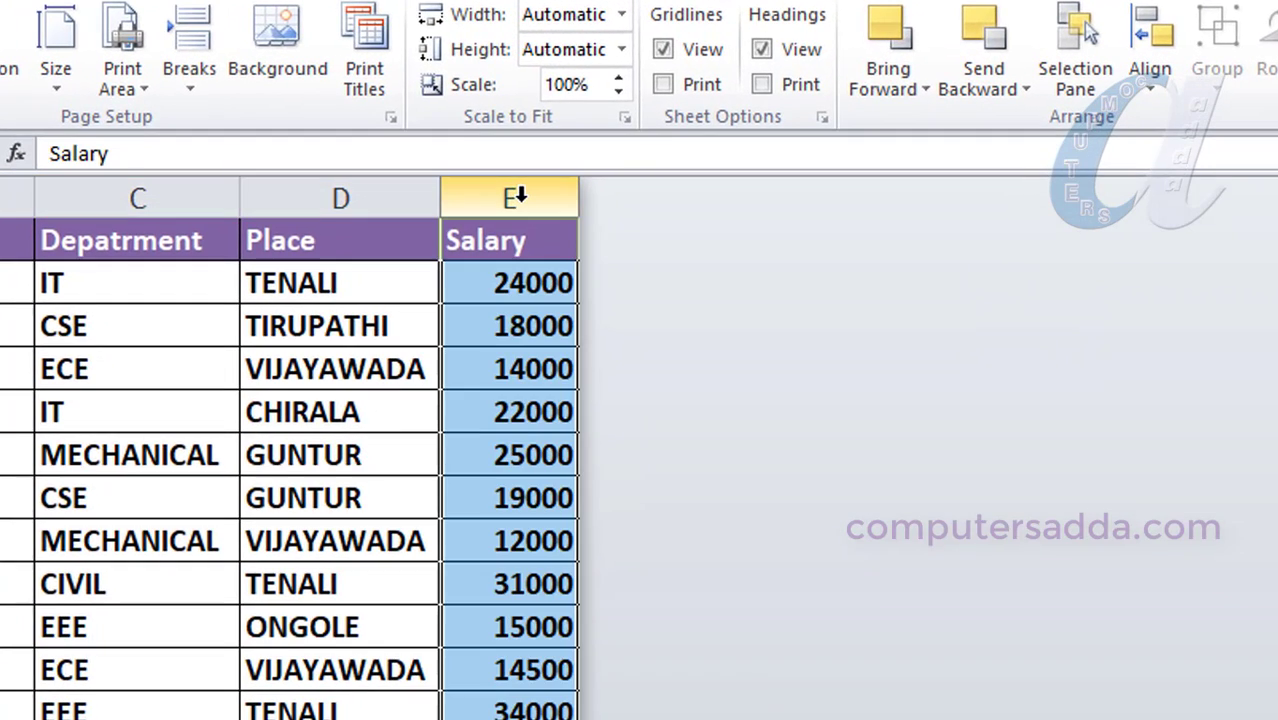
right_click(517, 197)
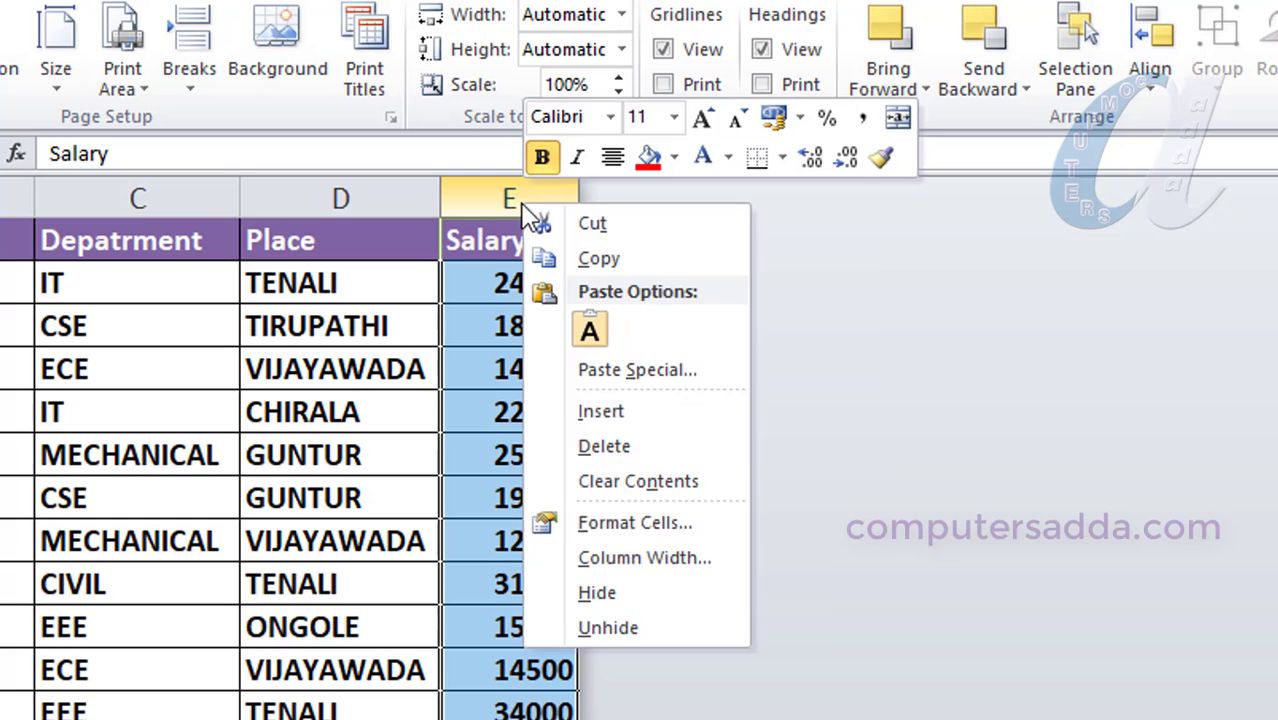
left_click(594, 627)
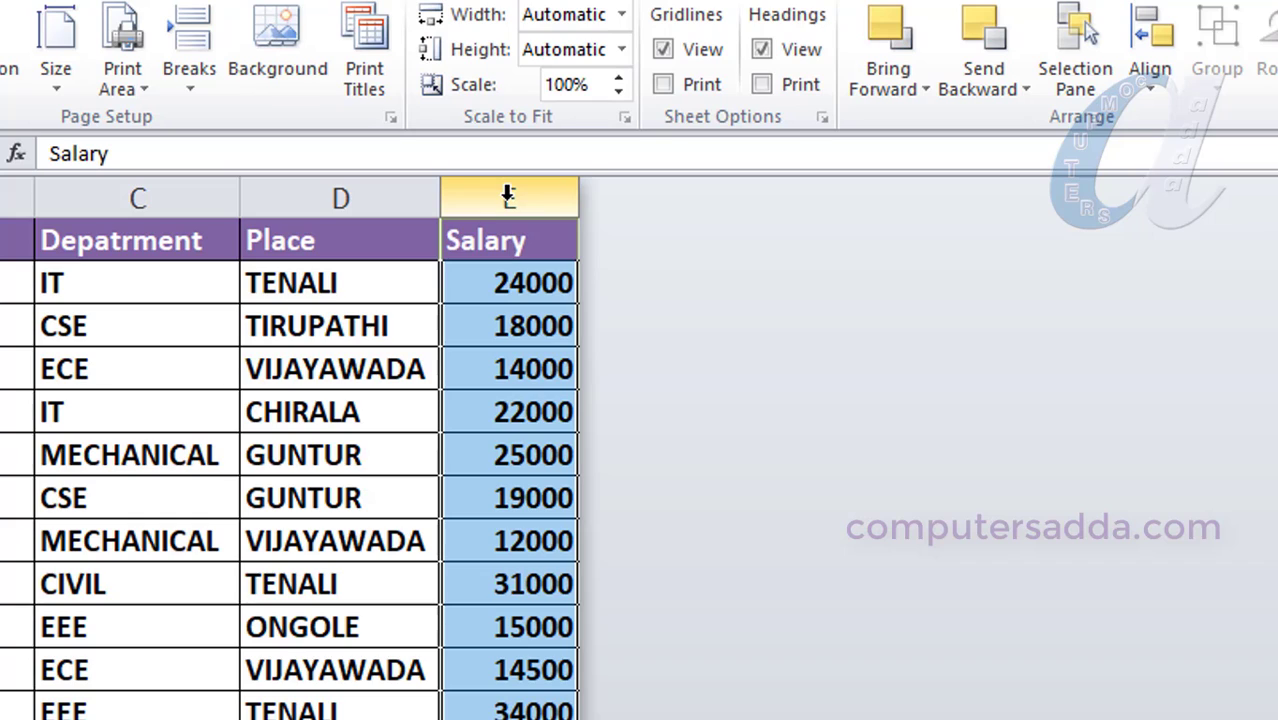
Extend the selection from column E across the hidden columns beyond it and unhide them.
left_click_drag(509, 196, 734, 200)
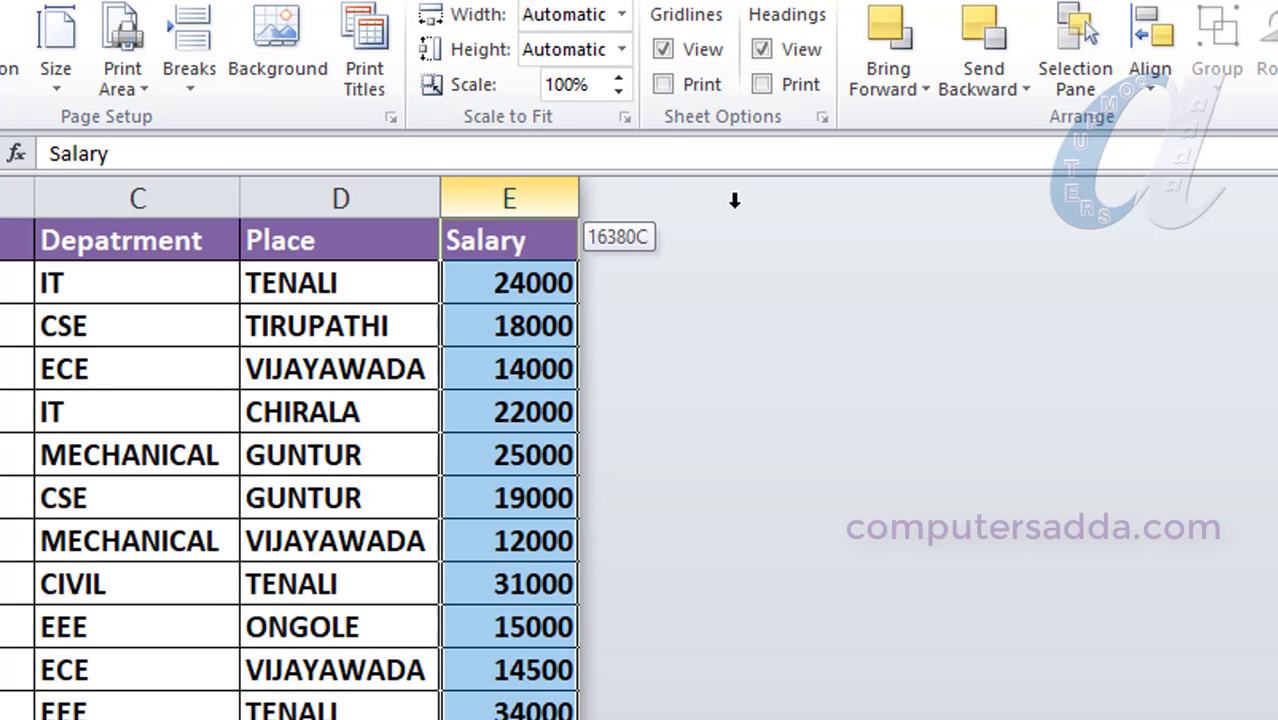
left_click_drag(731, 431, 665, 300)
left_click_drag(655, 356, 718, 320)
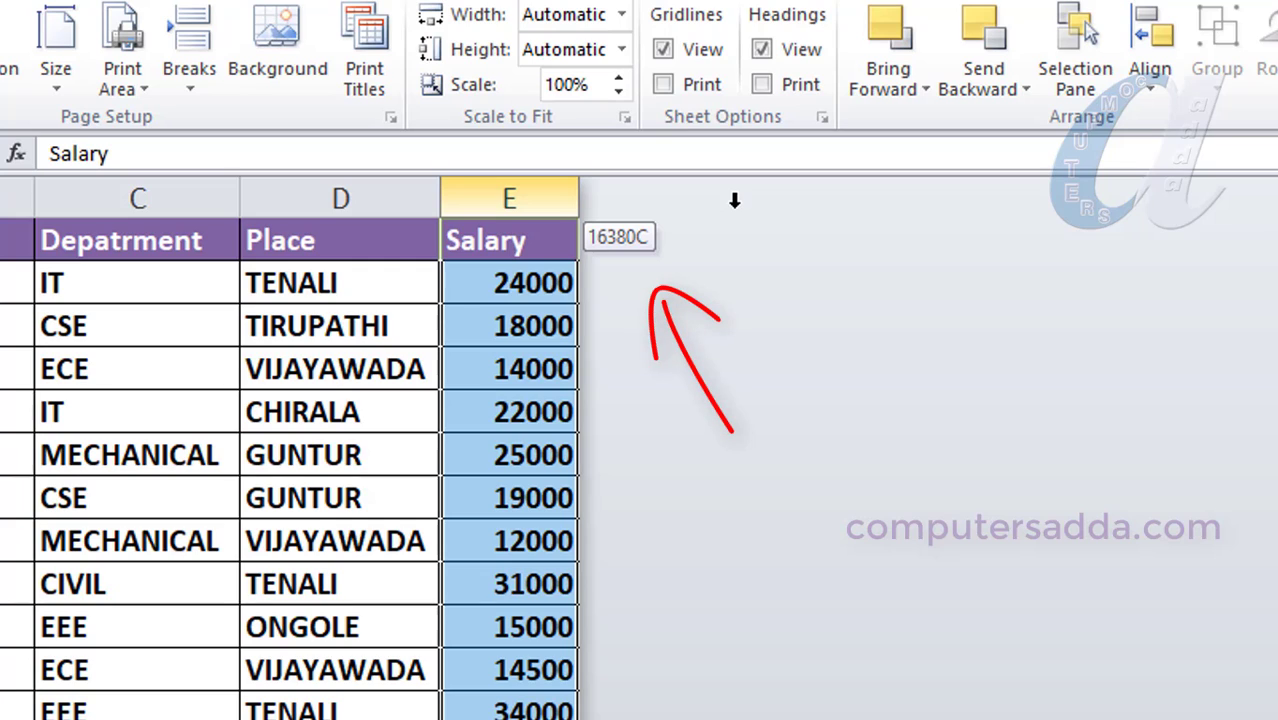
left_click_drag(734, 200, 734, 200)
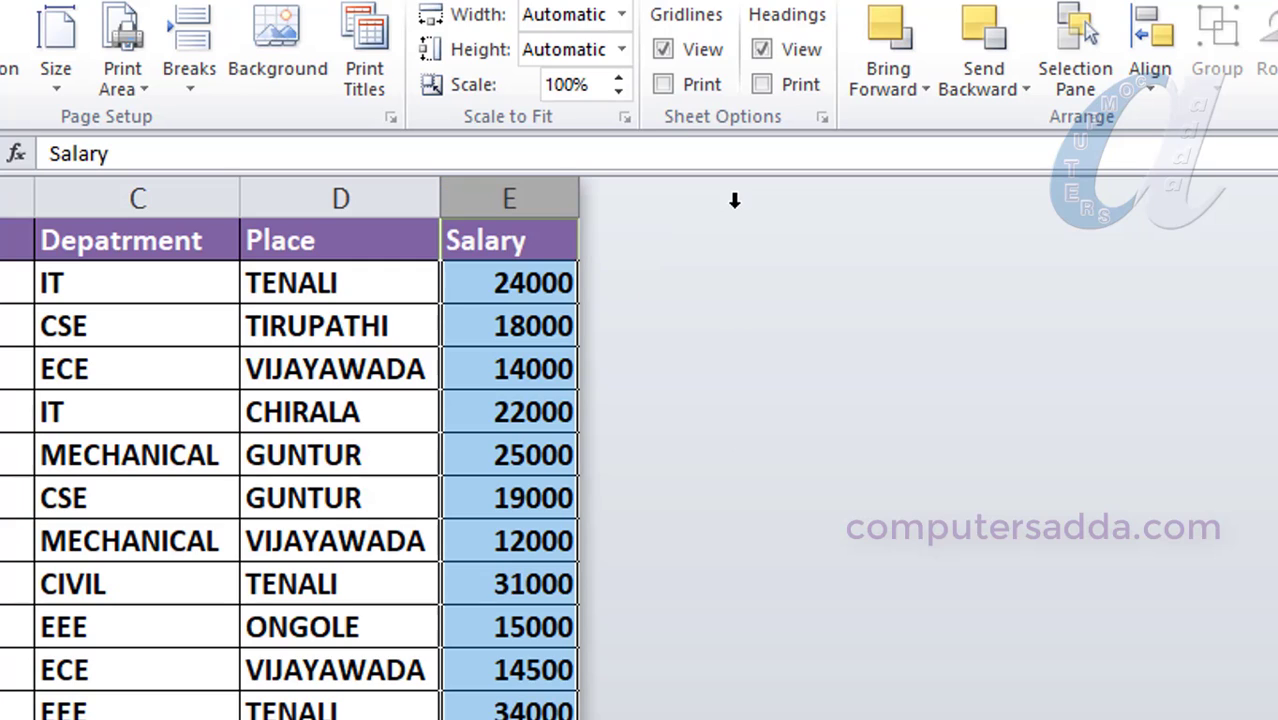
right_click(535, 199)
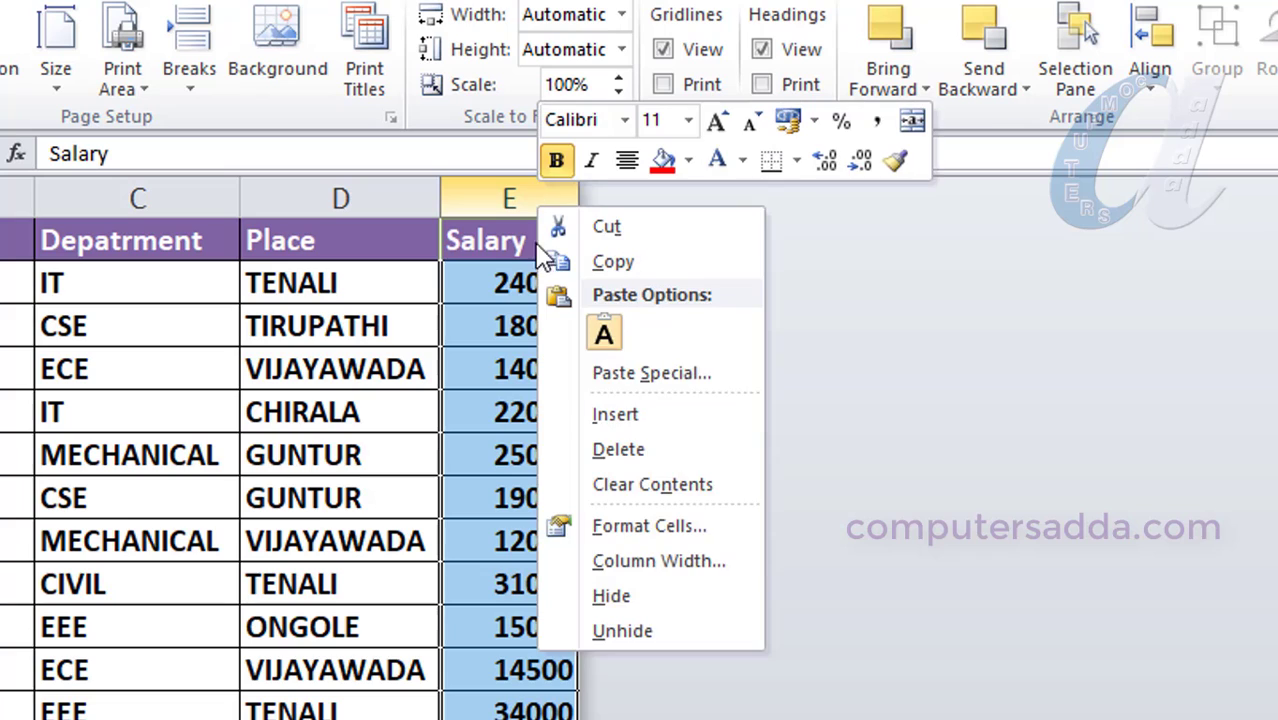
left_click(598, 630)
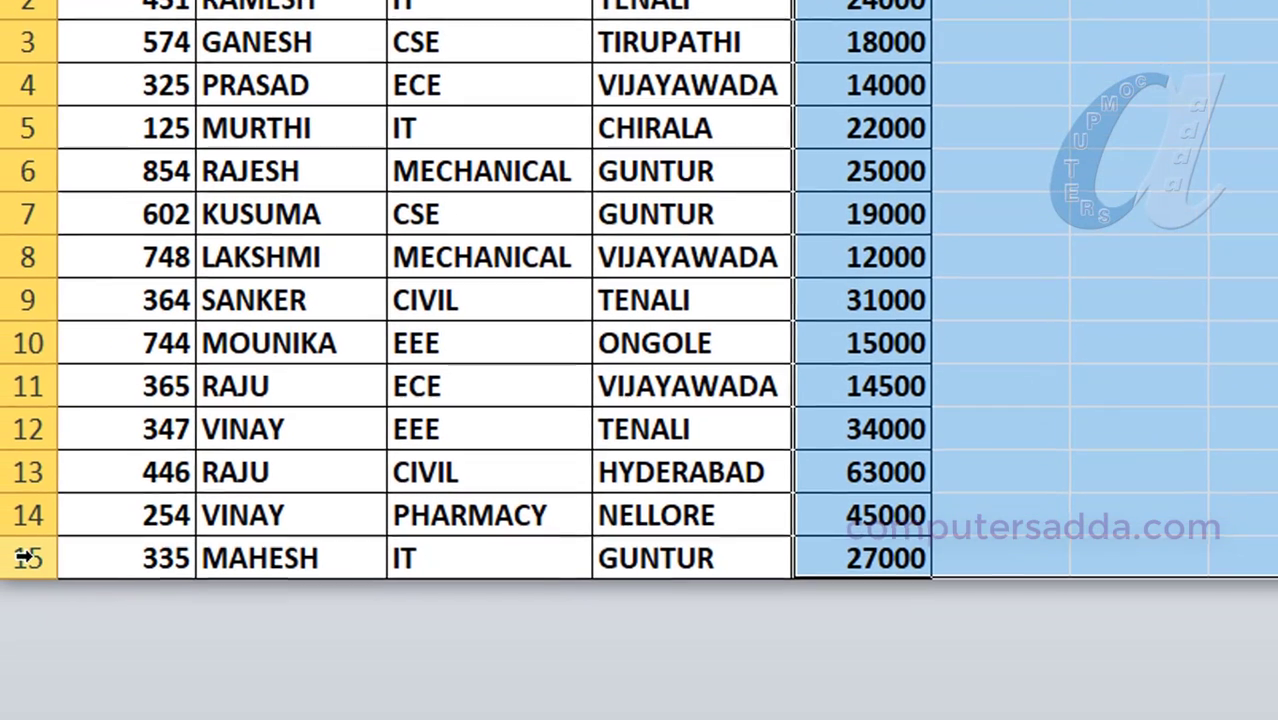
Extend the selection from row 15 over the hidden rows below it, unhide them, and deselect the rows.
left_click_drag(24, 557, 23, 680)
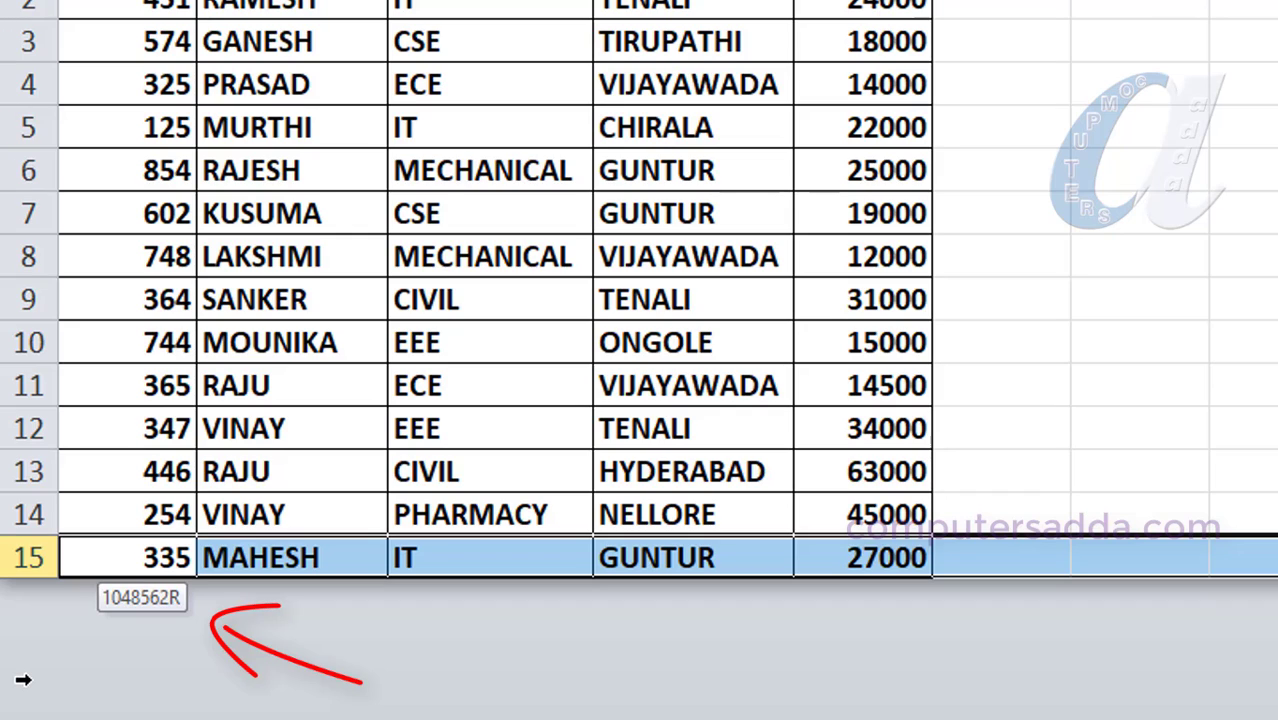
right_click(34, 557)
left_click(62, 531)
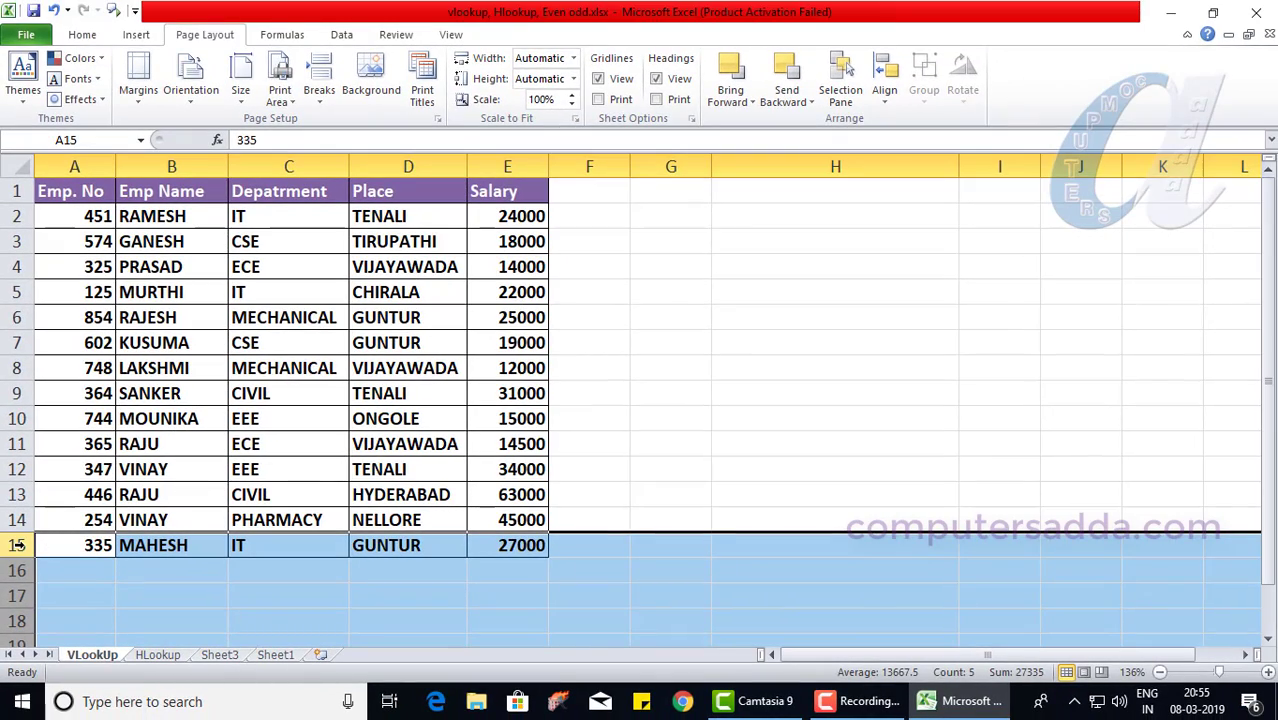
left_click(731, 486)
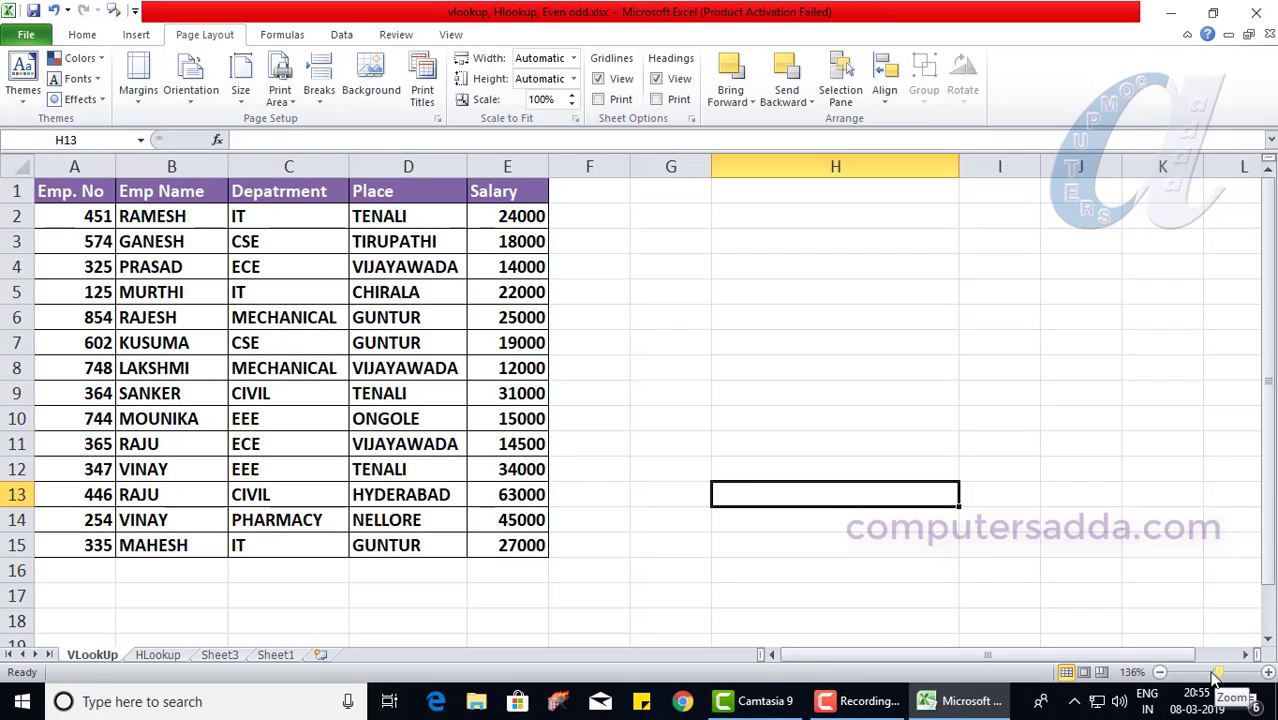